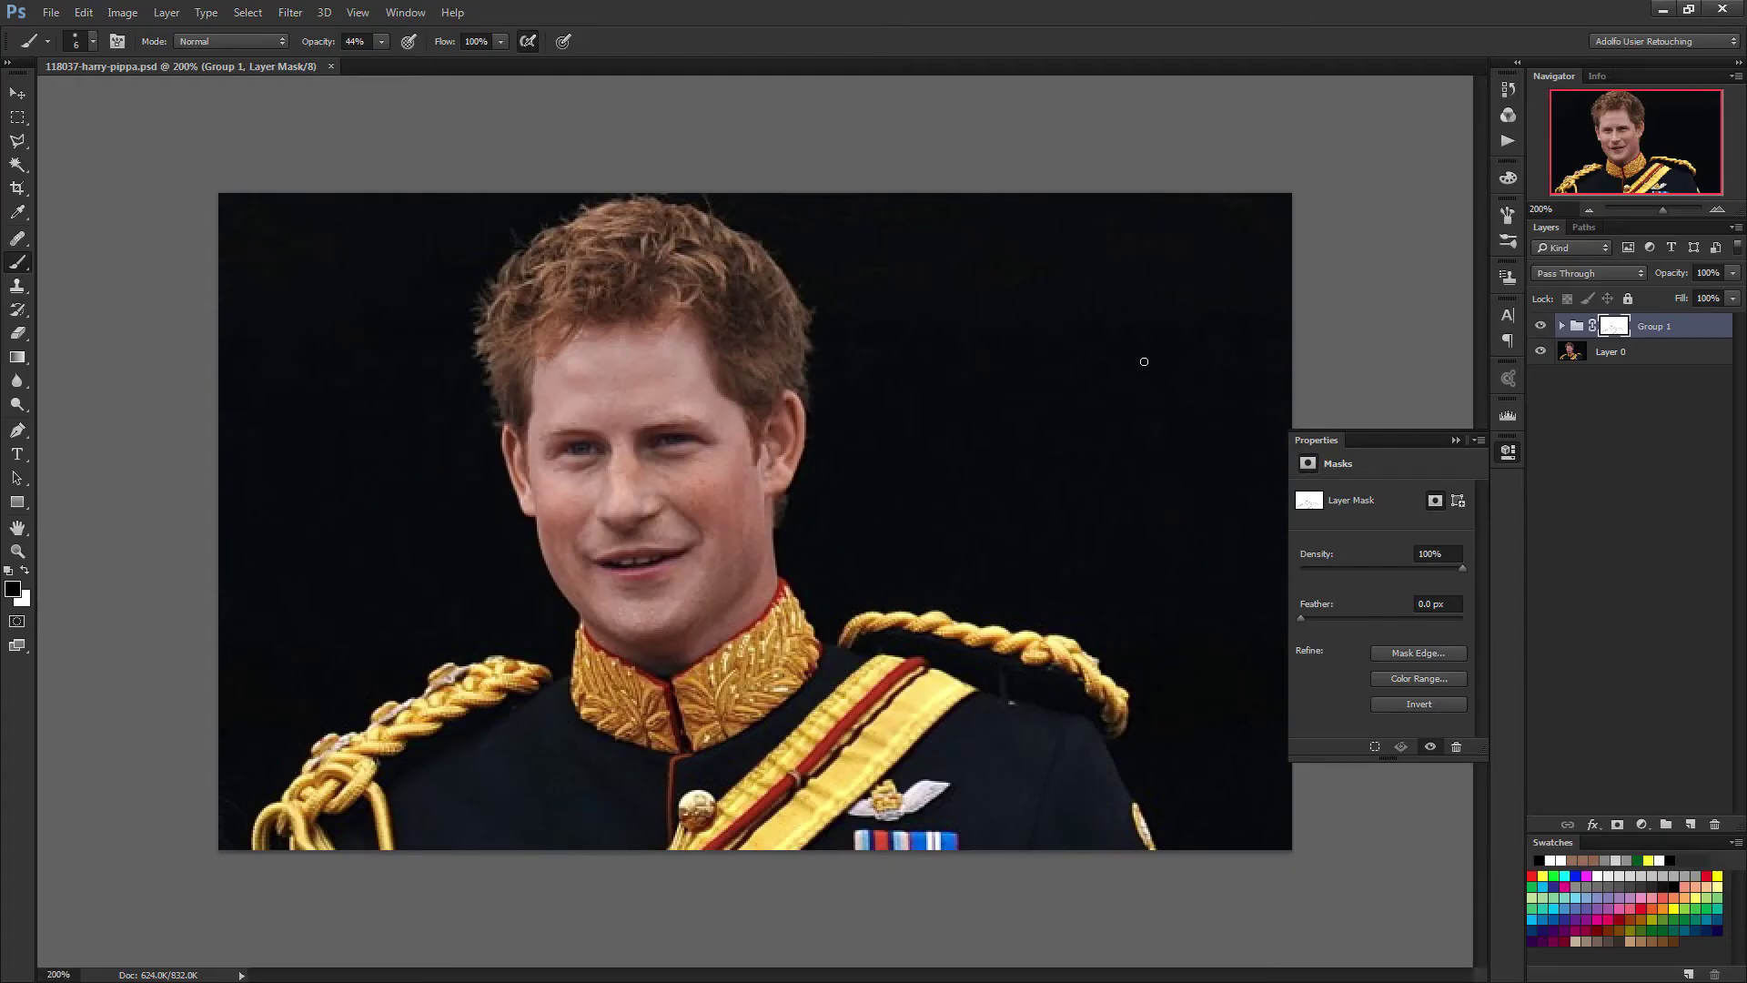
Compare the face with Group 1's redness correction on and off, then delete Group 1.
{"action": "left_click", "coordinate": [1455, 441]}
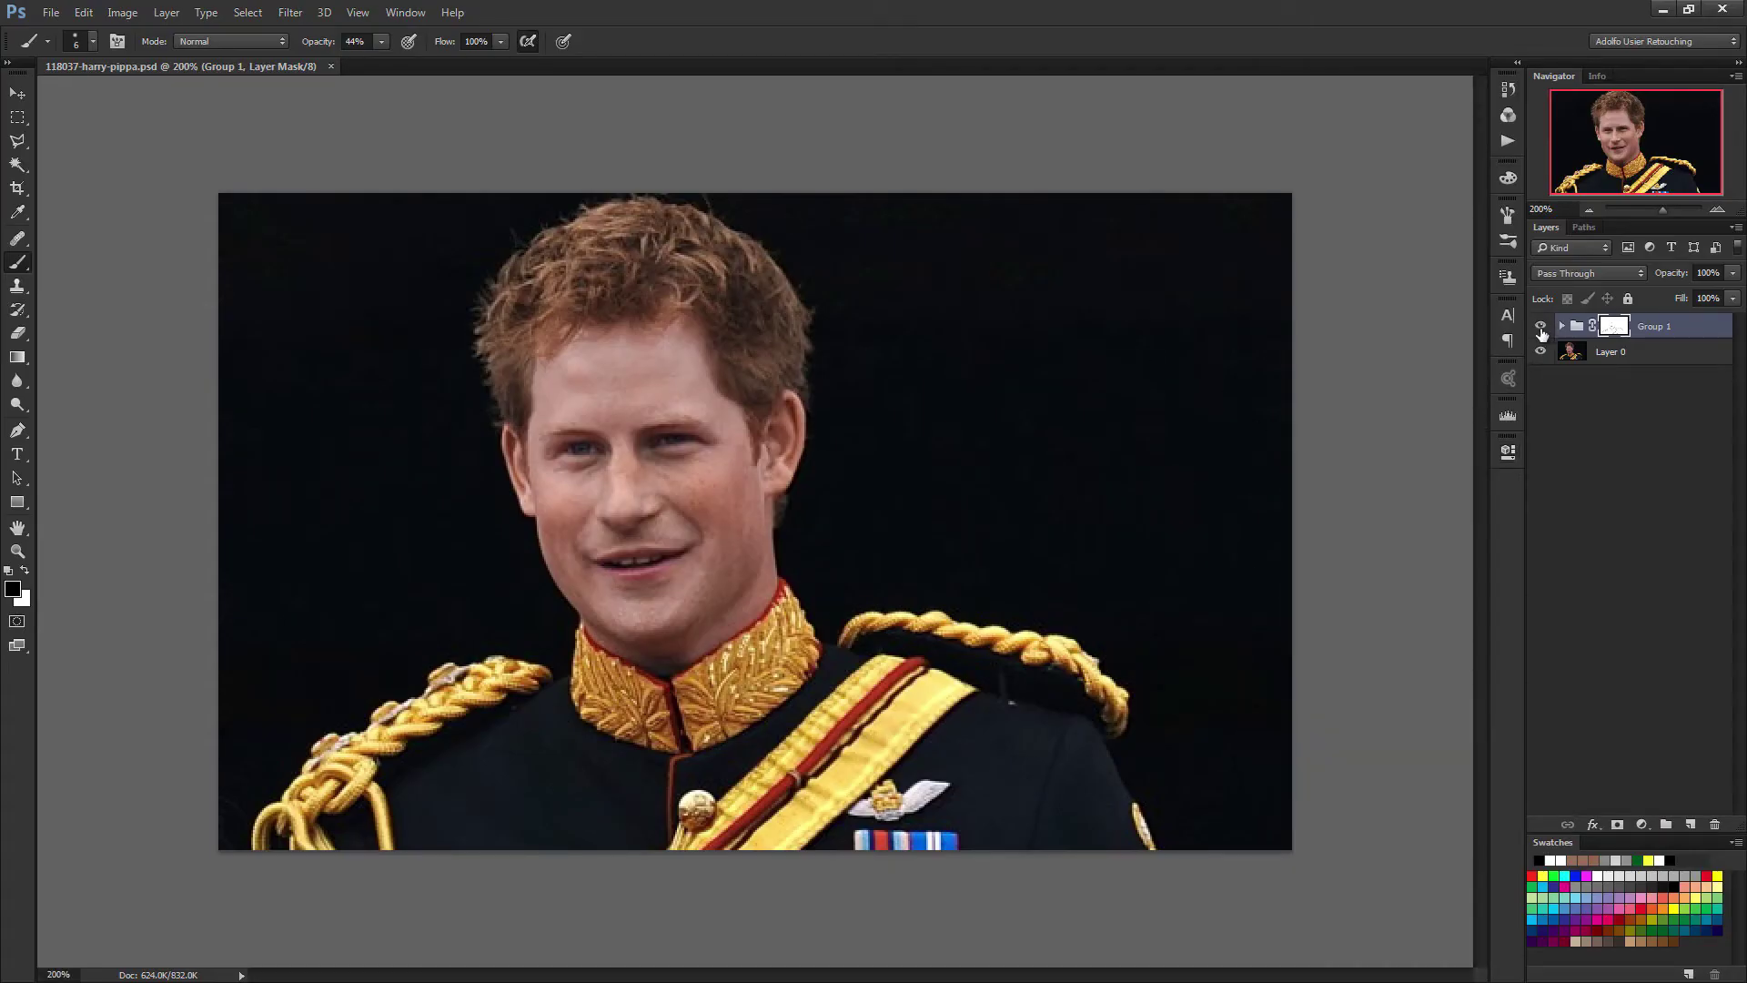
{"action": "left_click", "coordinate": [1541, 328]}
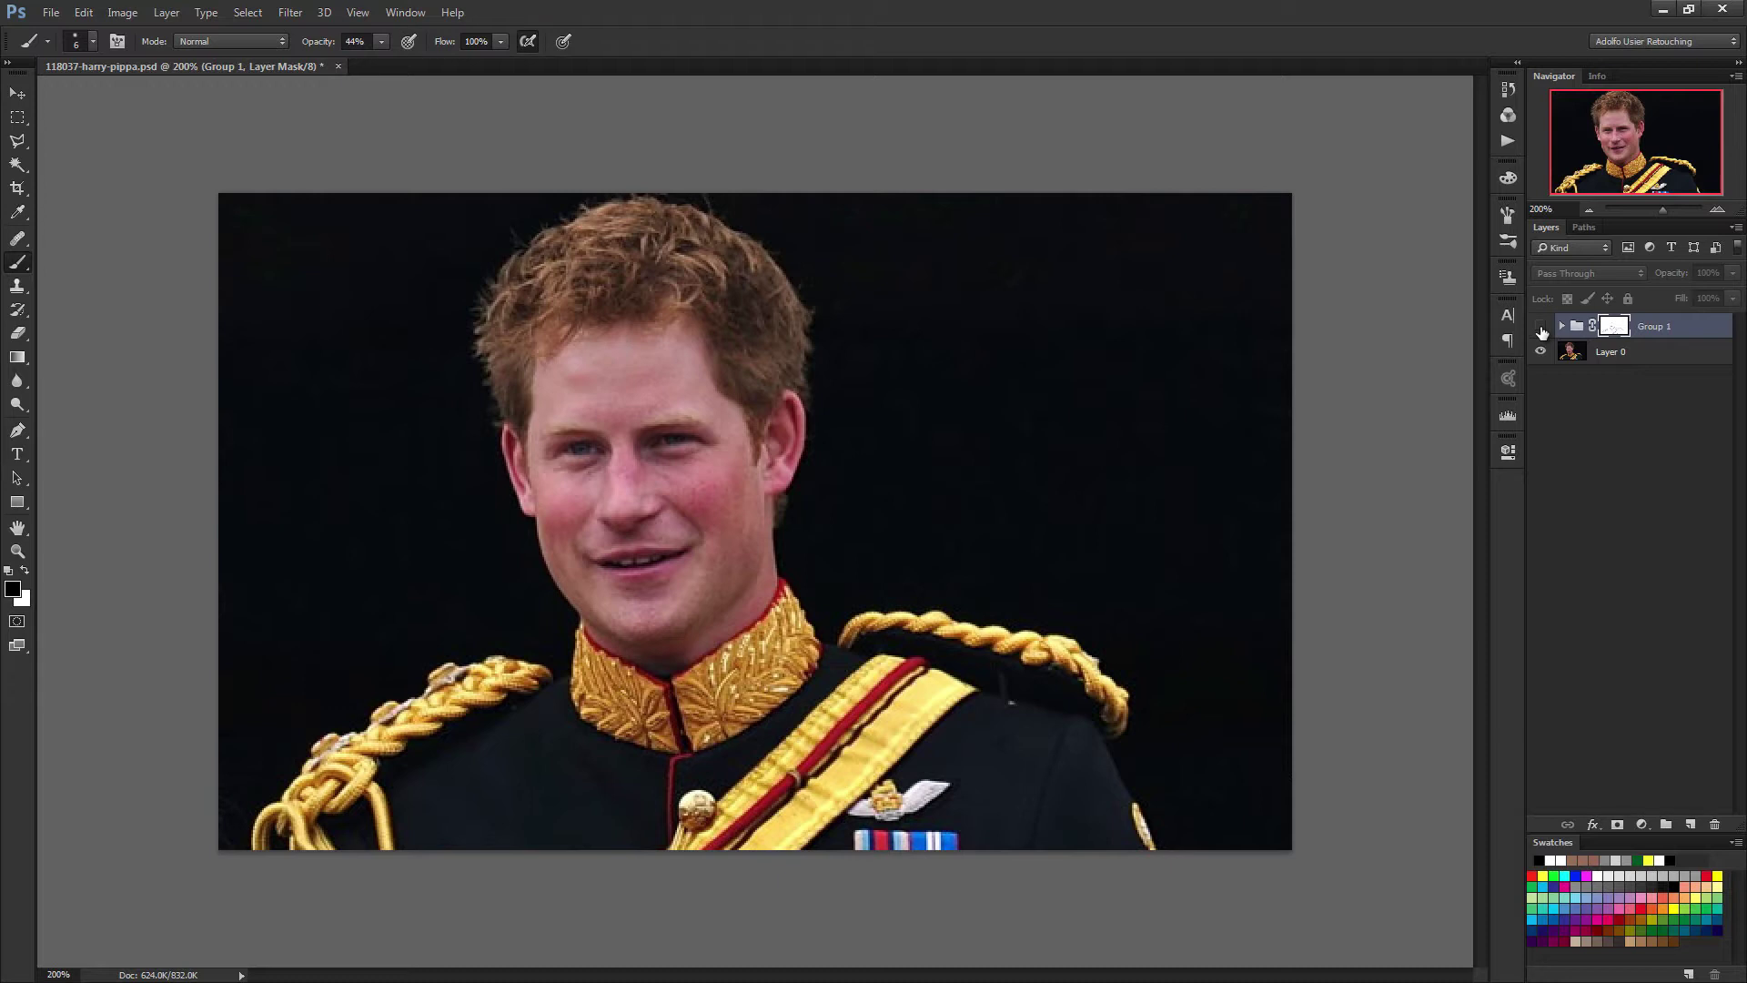
{"action": "left_click", "coordinate": [1540, 328]}
{"action": "left_click", "coordinate": [1541, 328]}
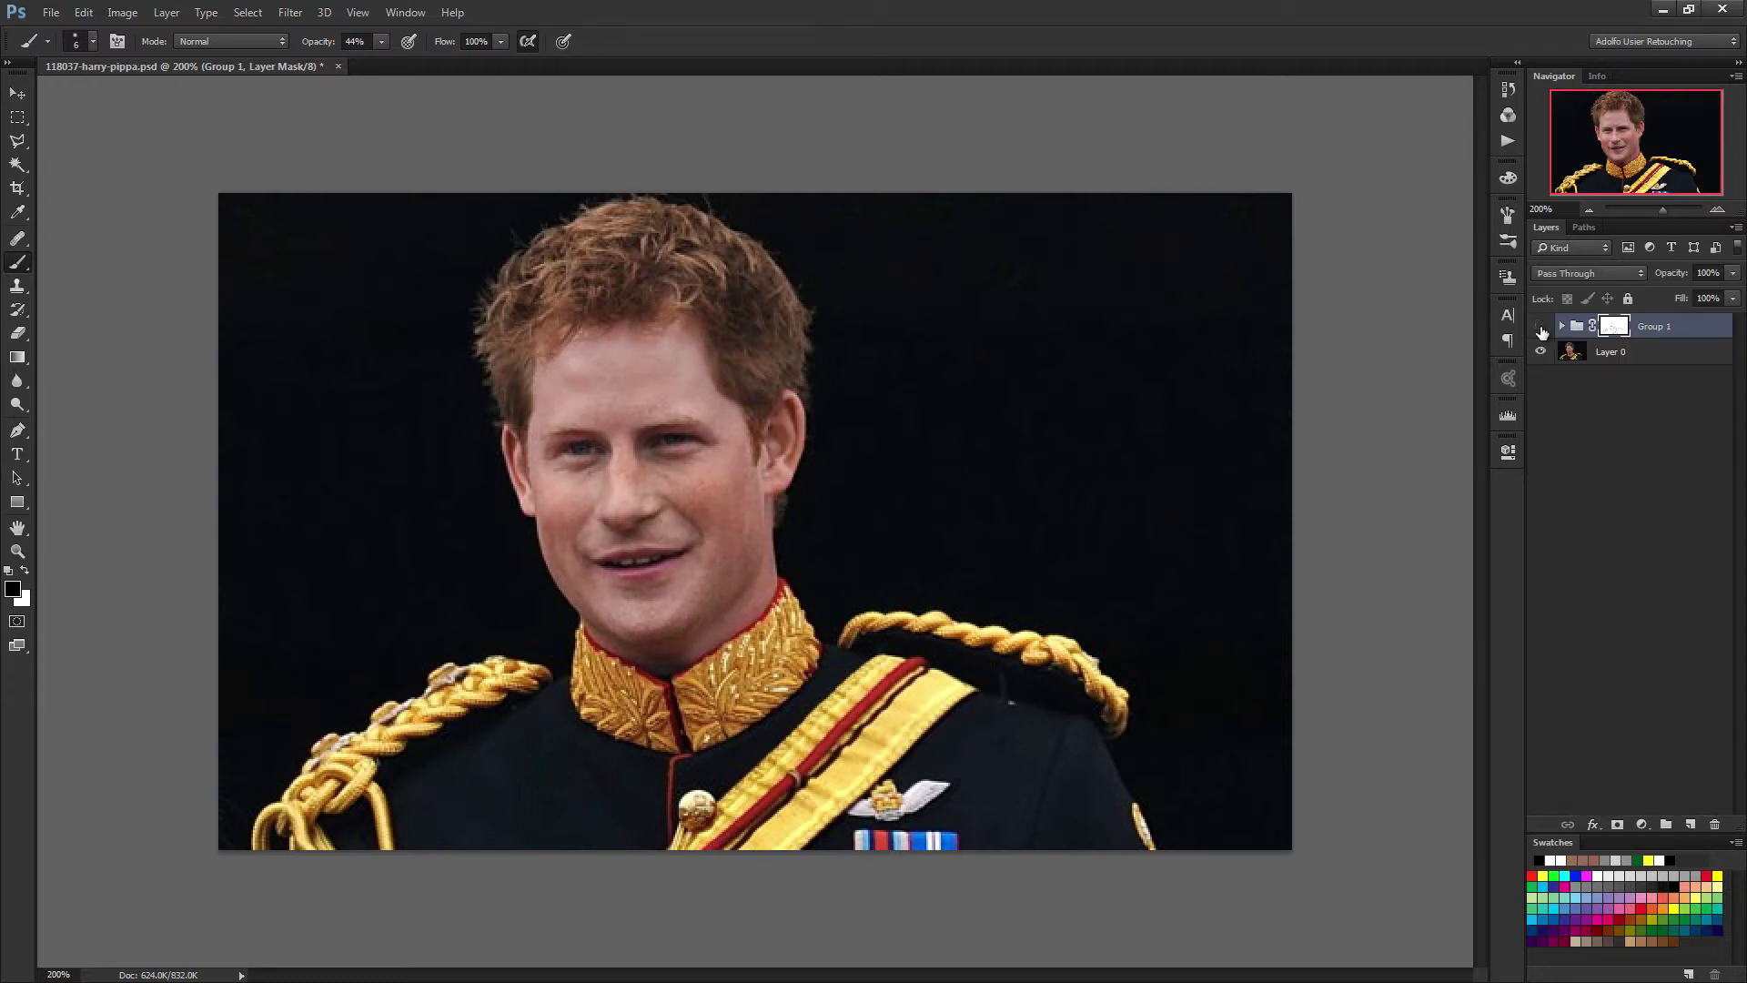
{"action": "left_click", "coordinate": [1540, 328]}
{"action": "left_click_drag", "start_coordinate": [1654, 334], "coordinate": [1716, 822]}
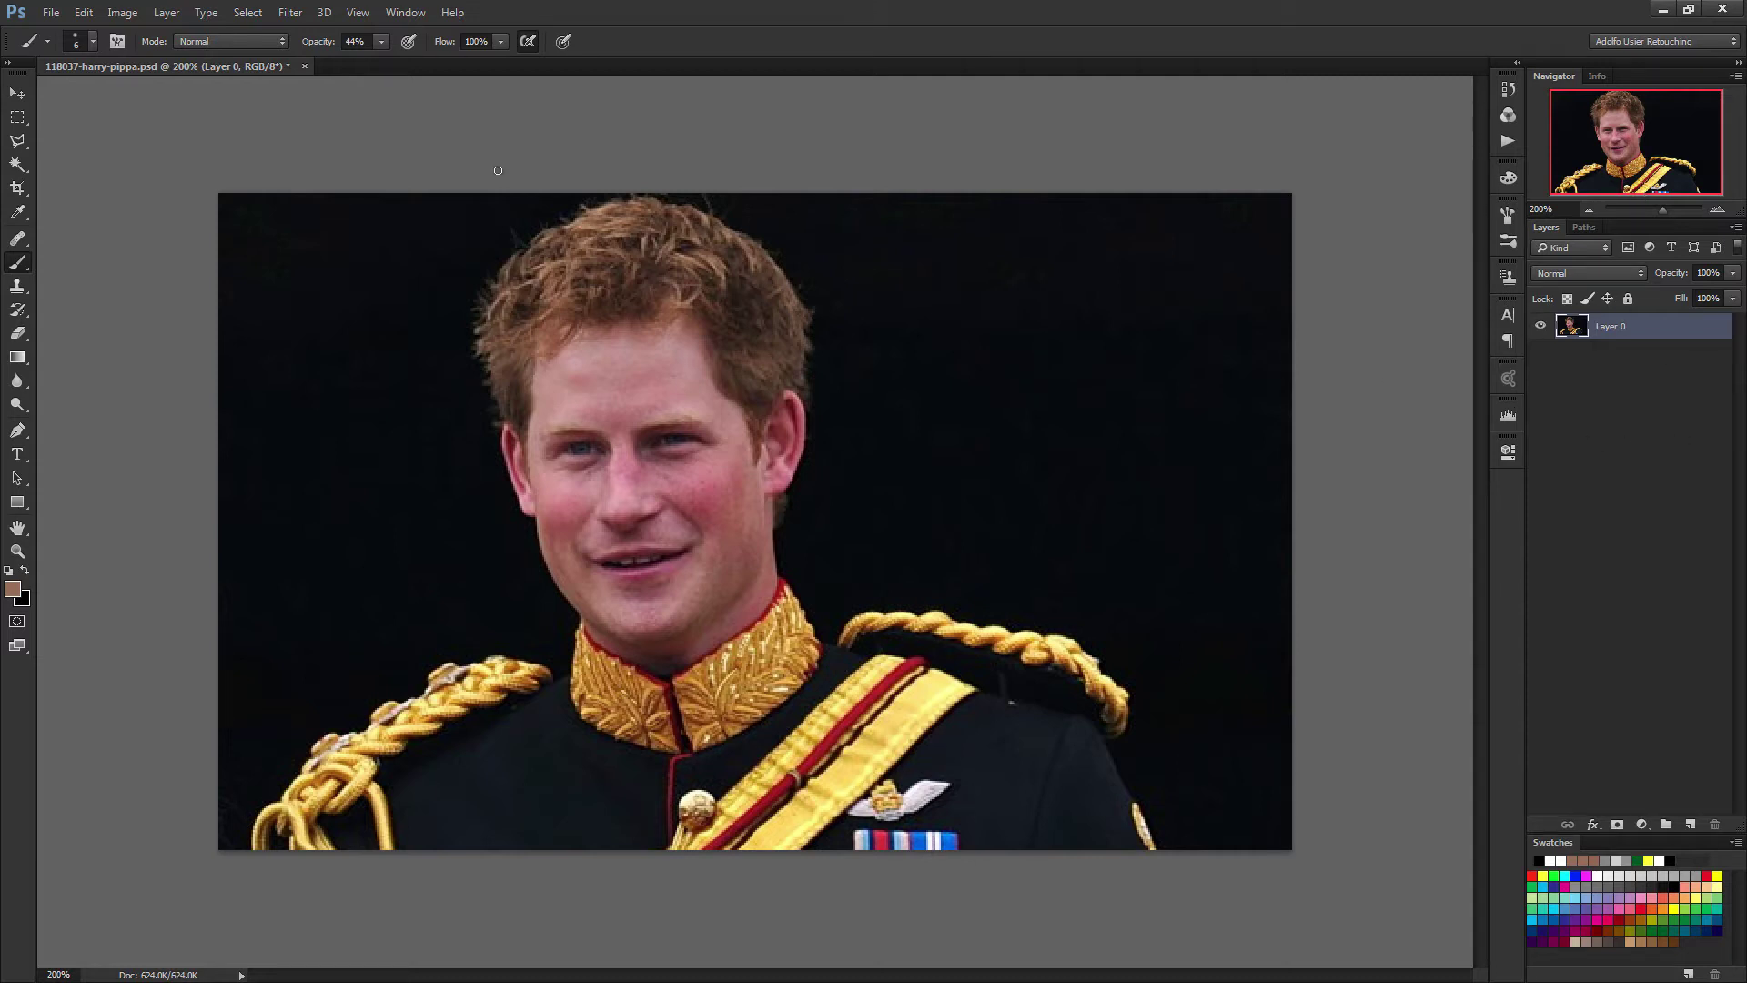
Discard the retouched PSD, open 118037-harry-pippa.png and zoom it to 200%.
{"action": "left_click", "coordinate": [304, 67]}
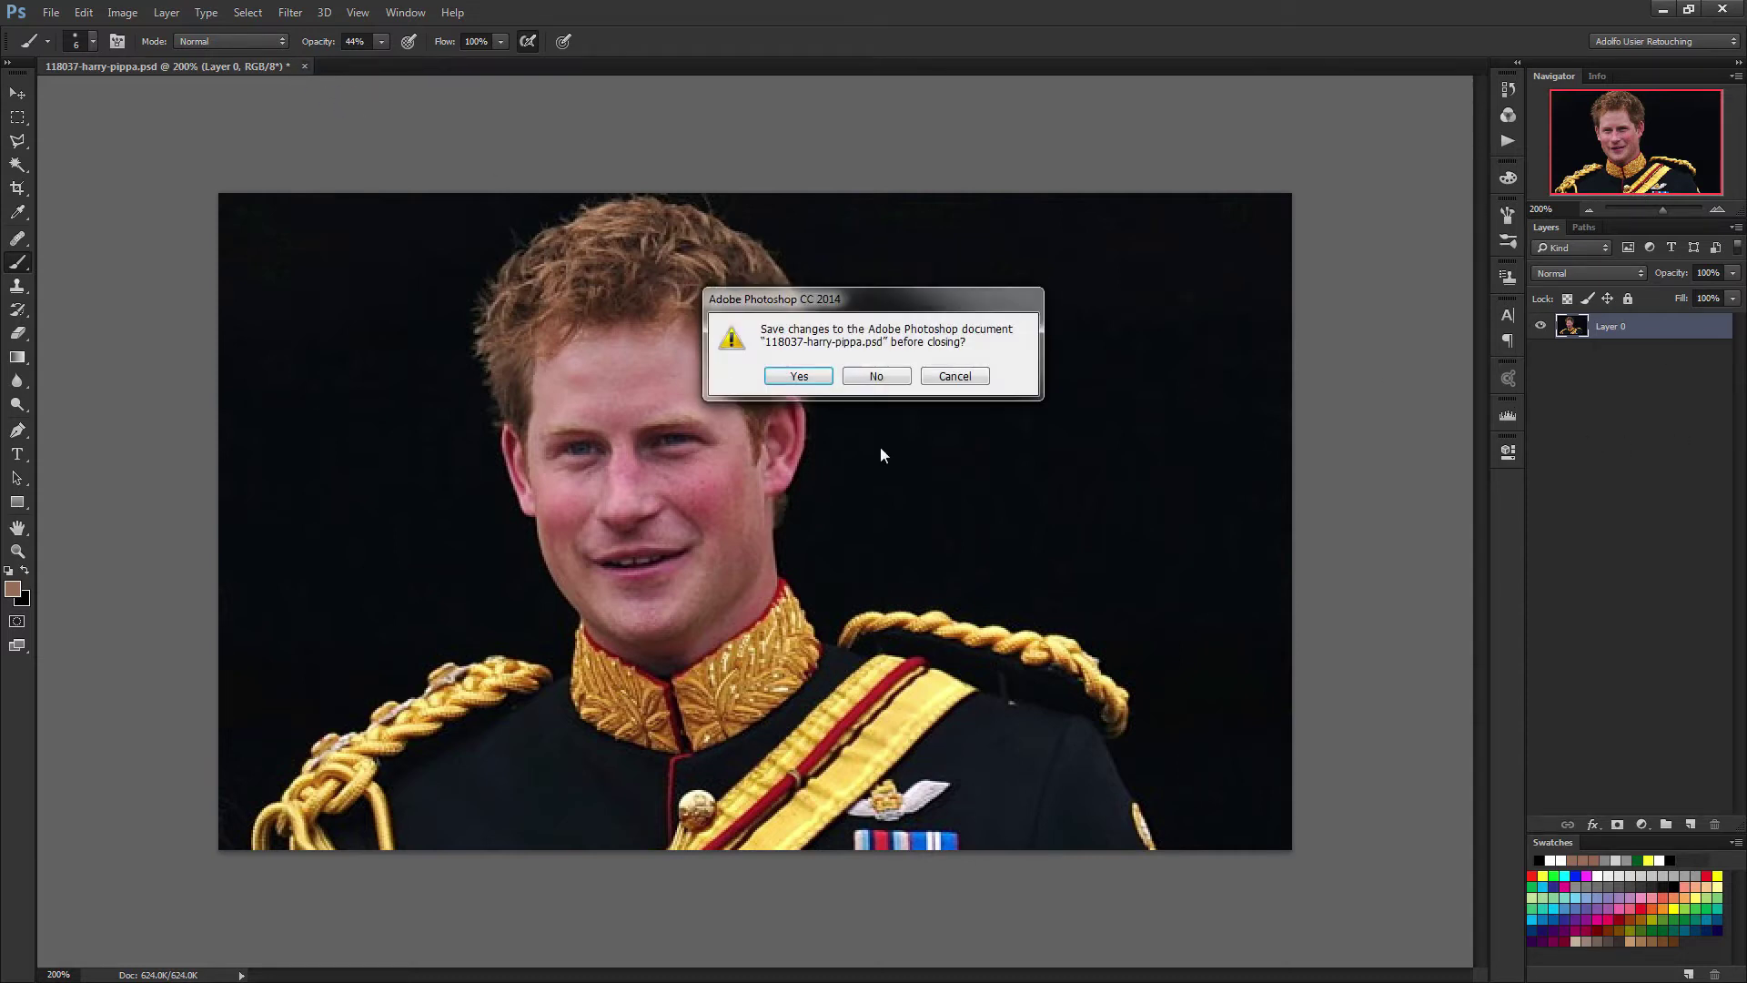
{"action": "left_click", "coordinate": [876, 376]}
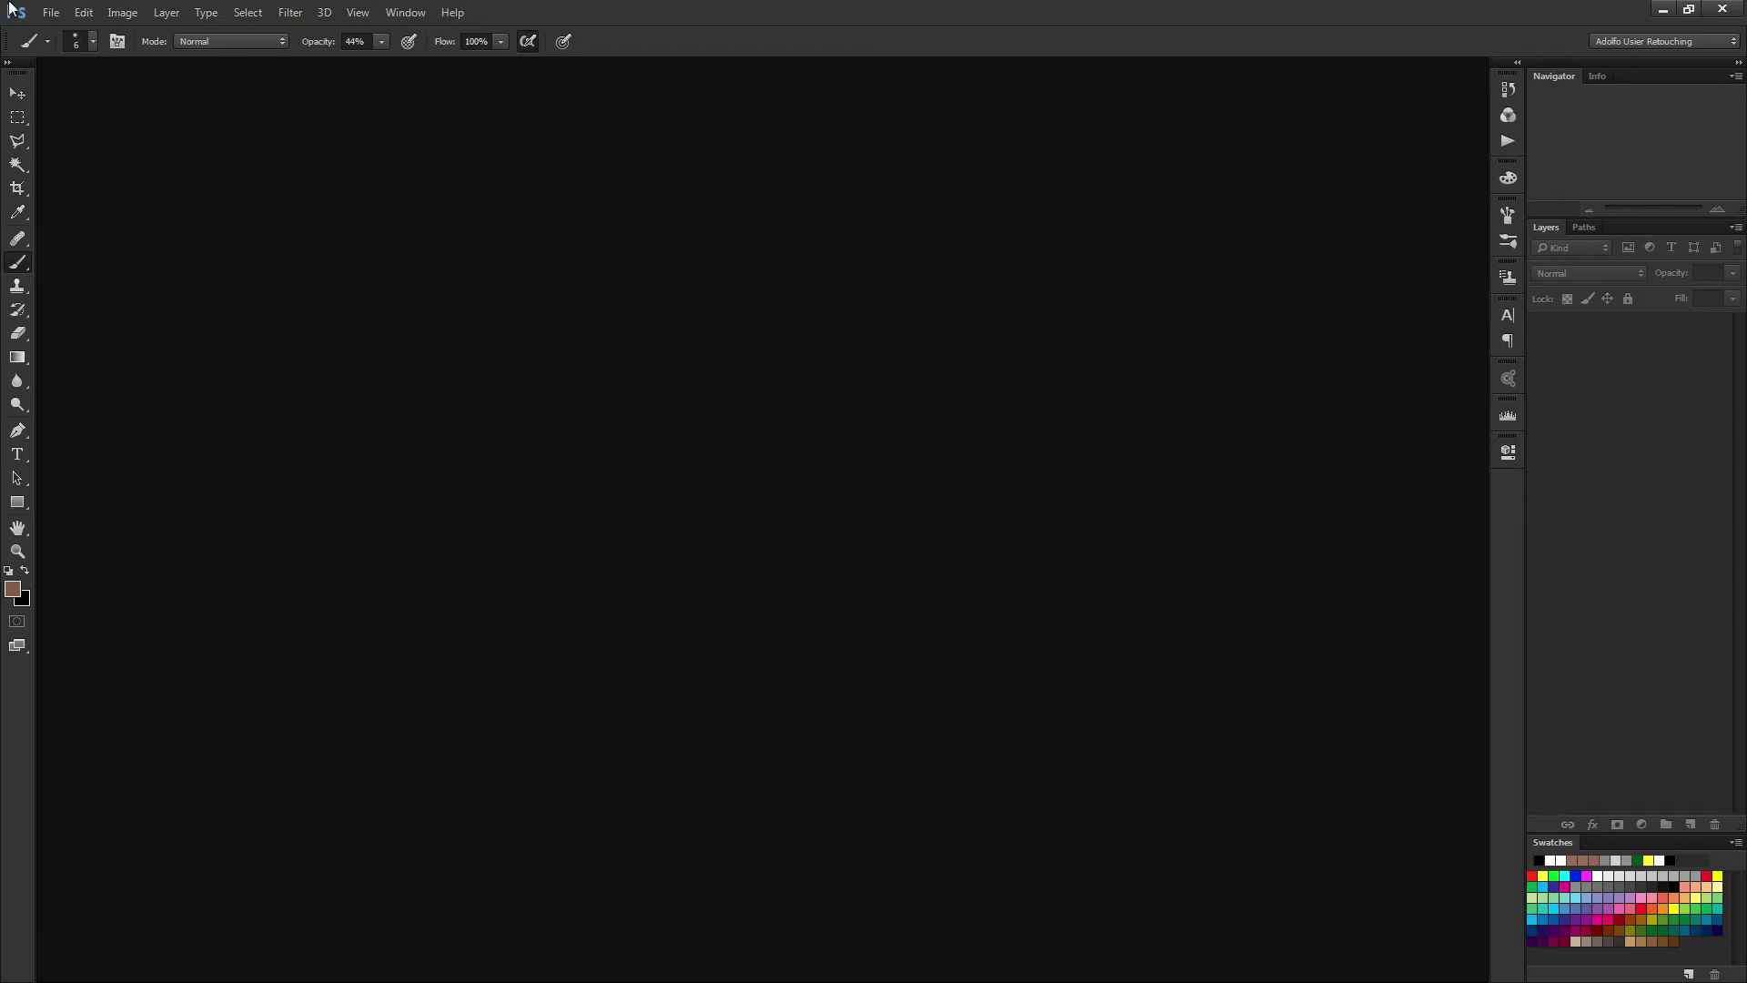
{"action": "left_click", "coordinate": [51, 13]}
{"action": "left_click", "coordinate": [64, 53]}
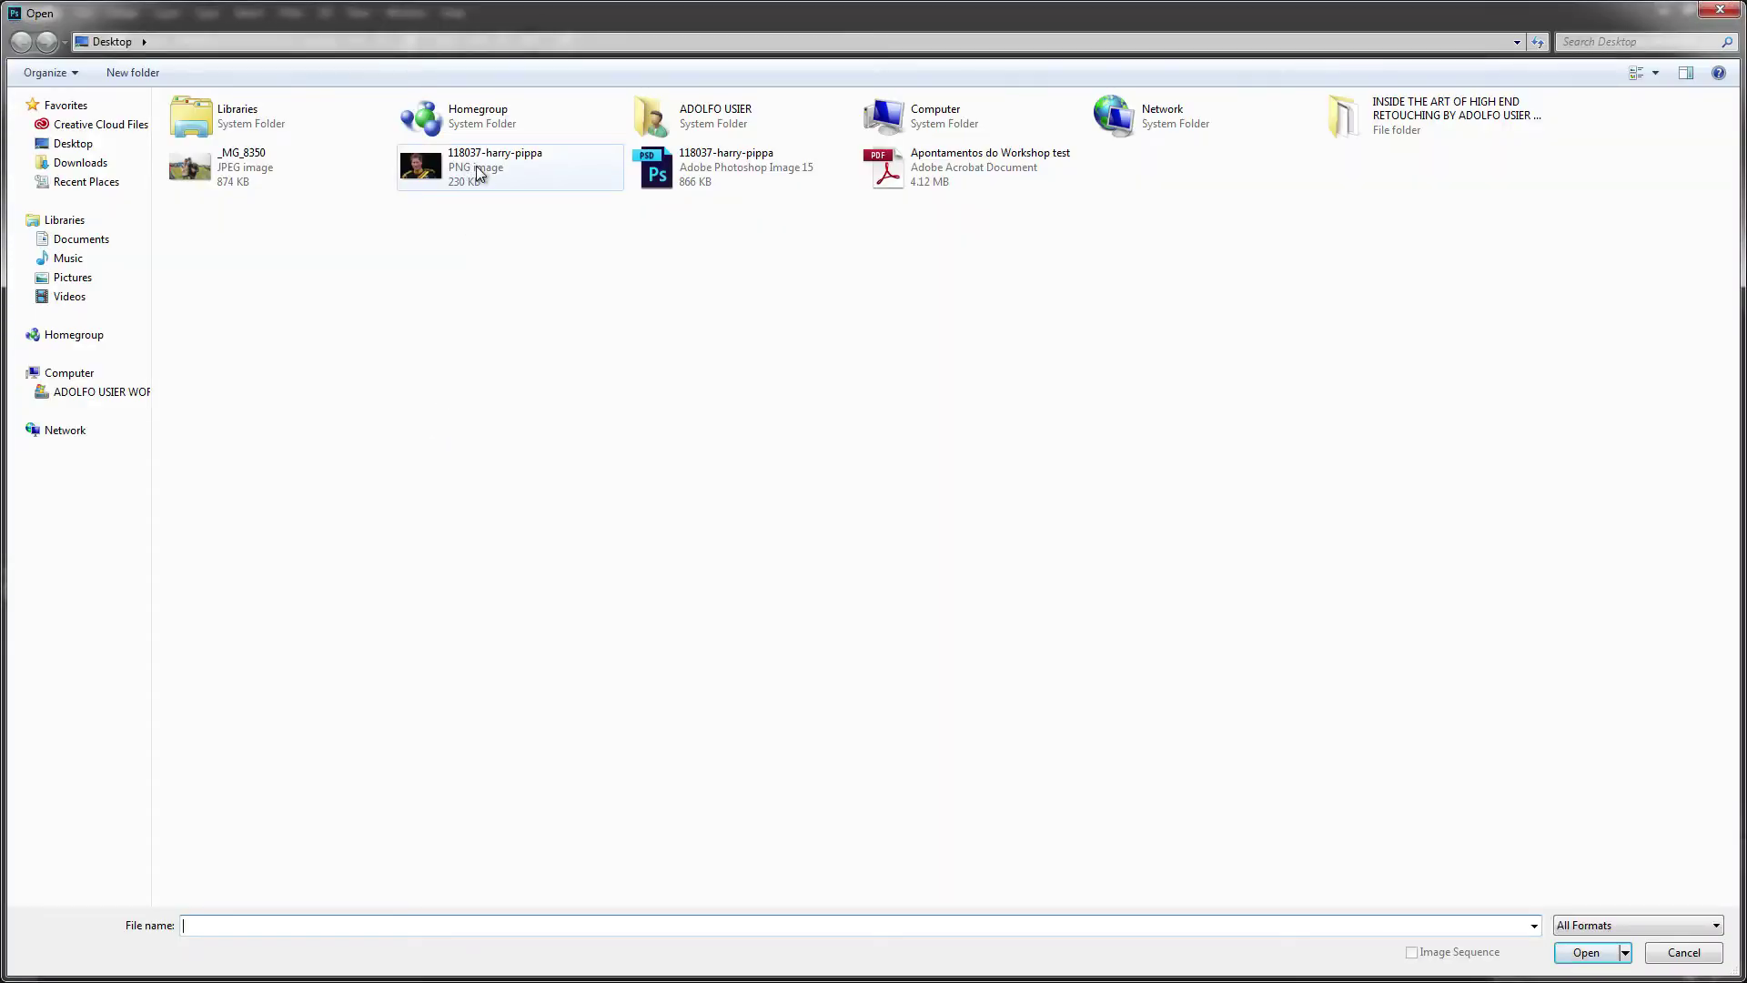
{"action": "double_click", "coordinate": [479, 173]}
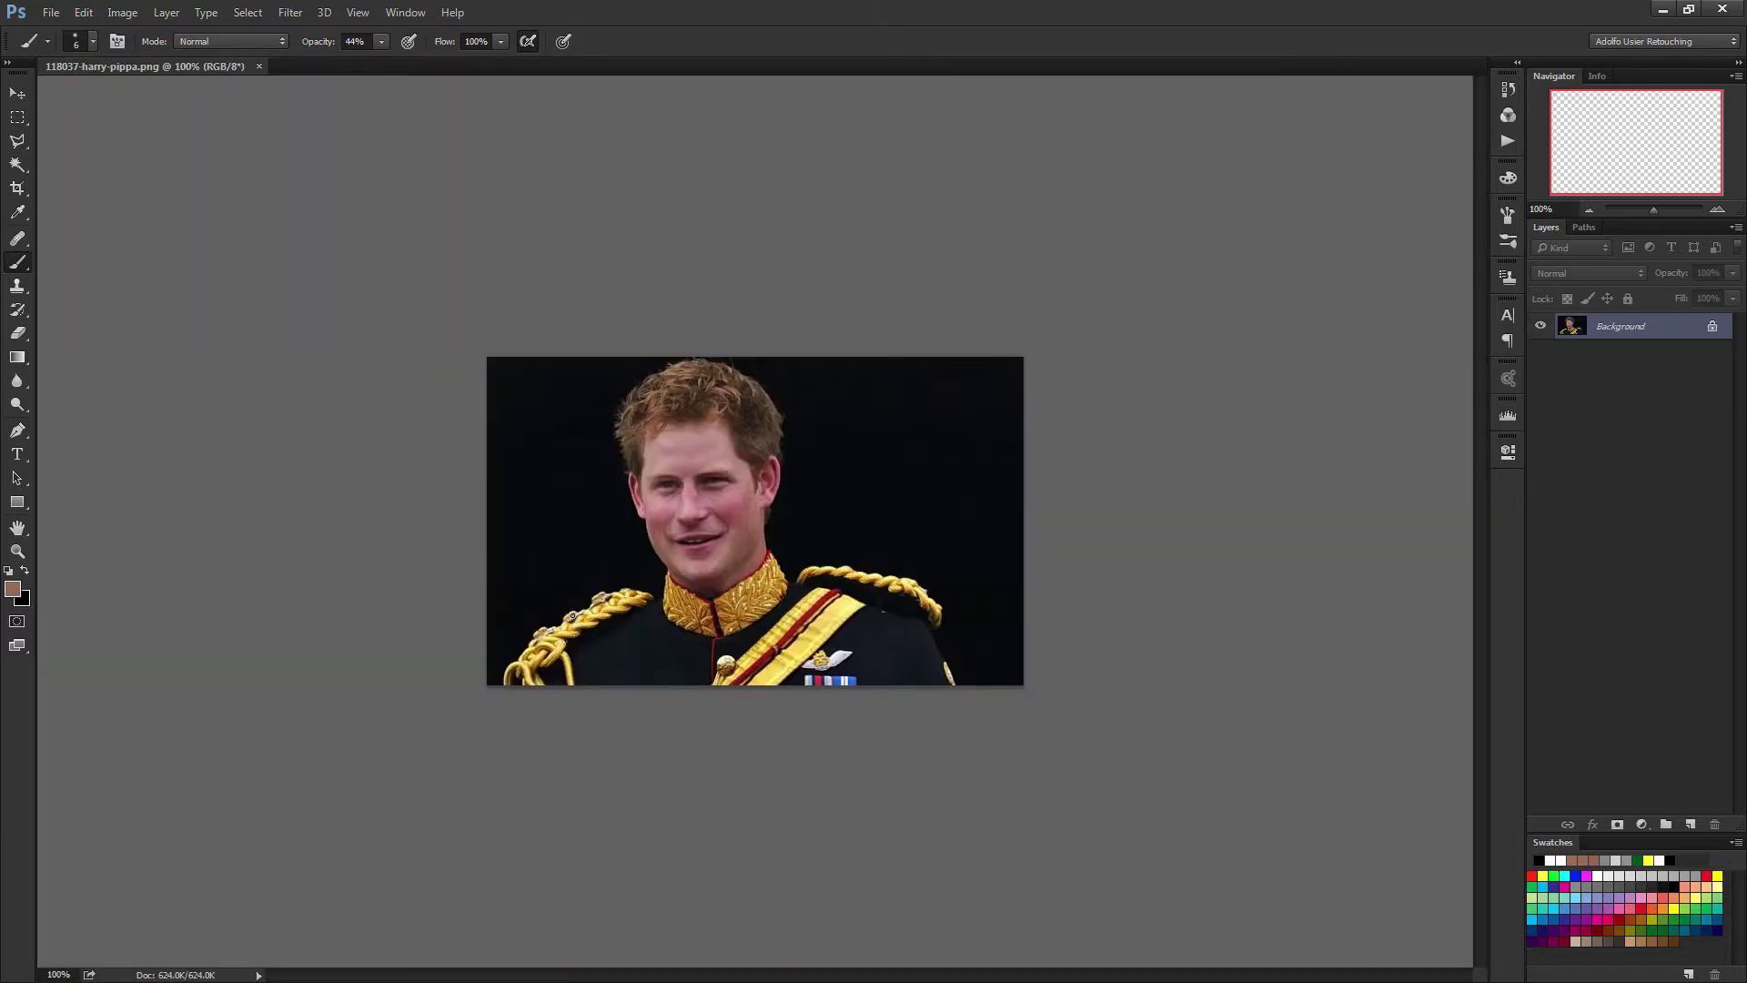
{"action": "key", "text": "ctrl+plus"}
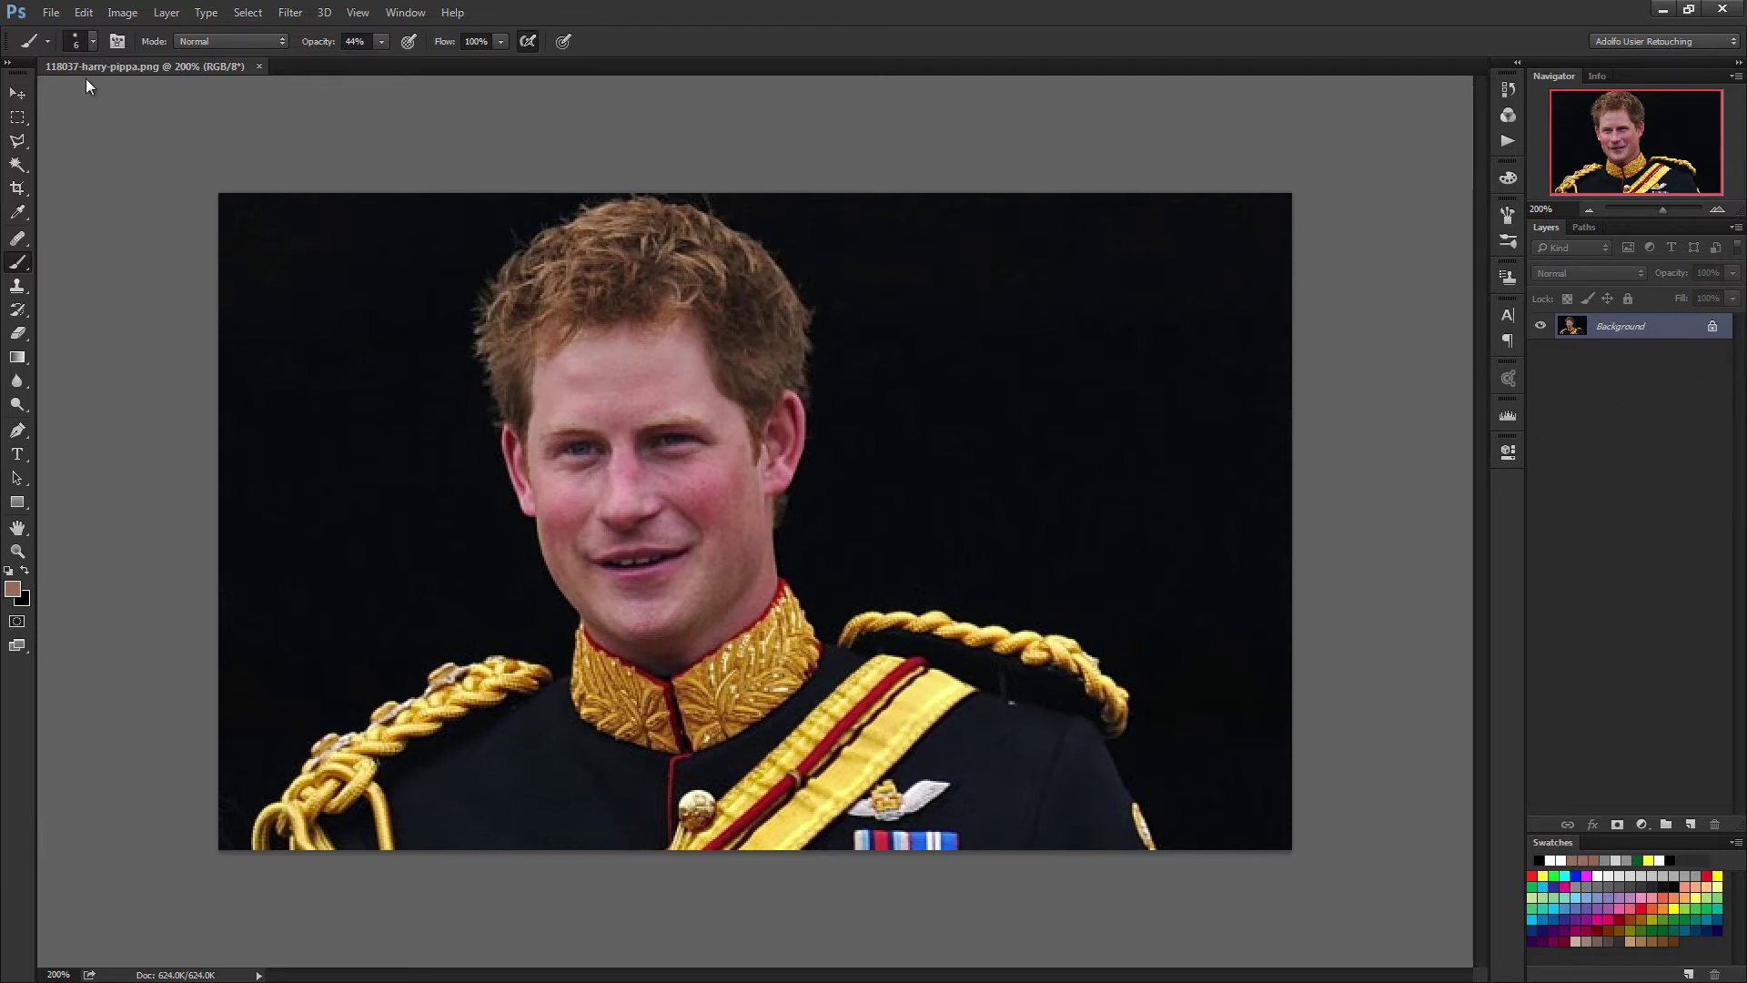
In Assign Profile, preview the portrait in Adobe RGB (1998) and sRGB IEC61966-2.1.
{"action": "left_click", "coordinate": [128, 13]}
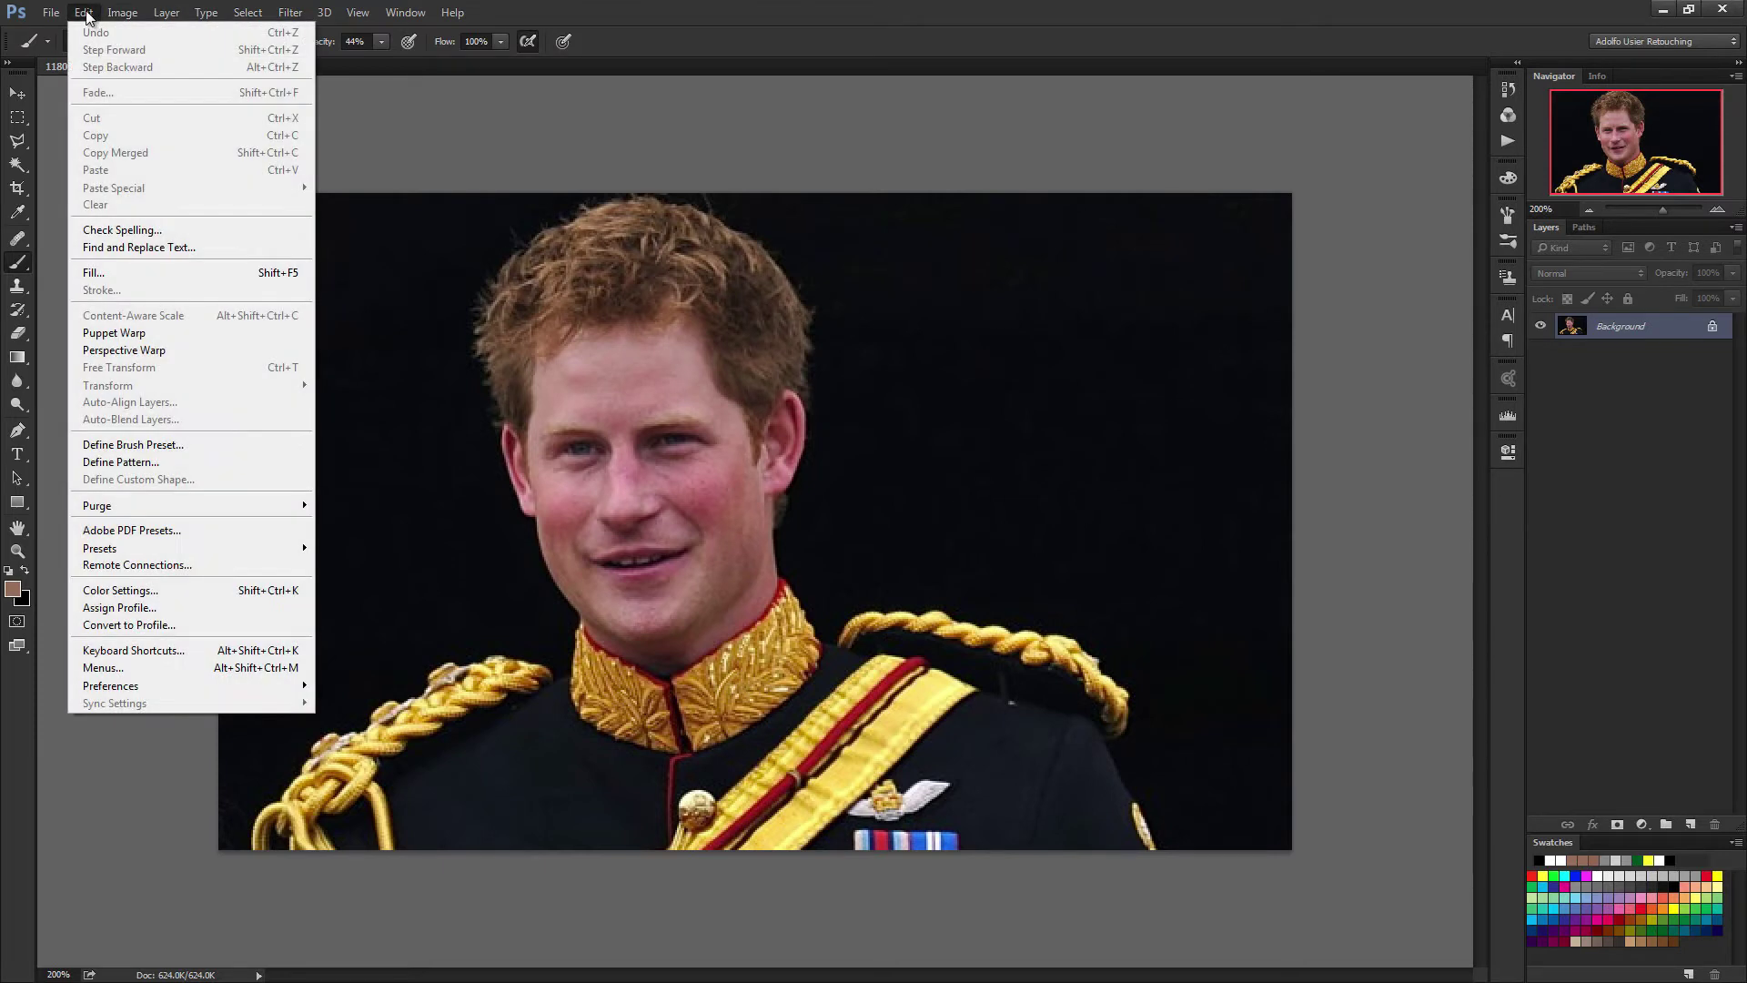
{"action": "left_click", "coordinate": [193, 604]}
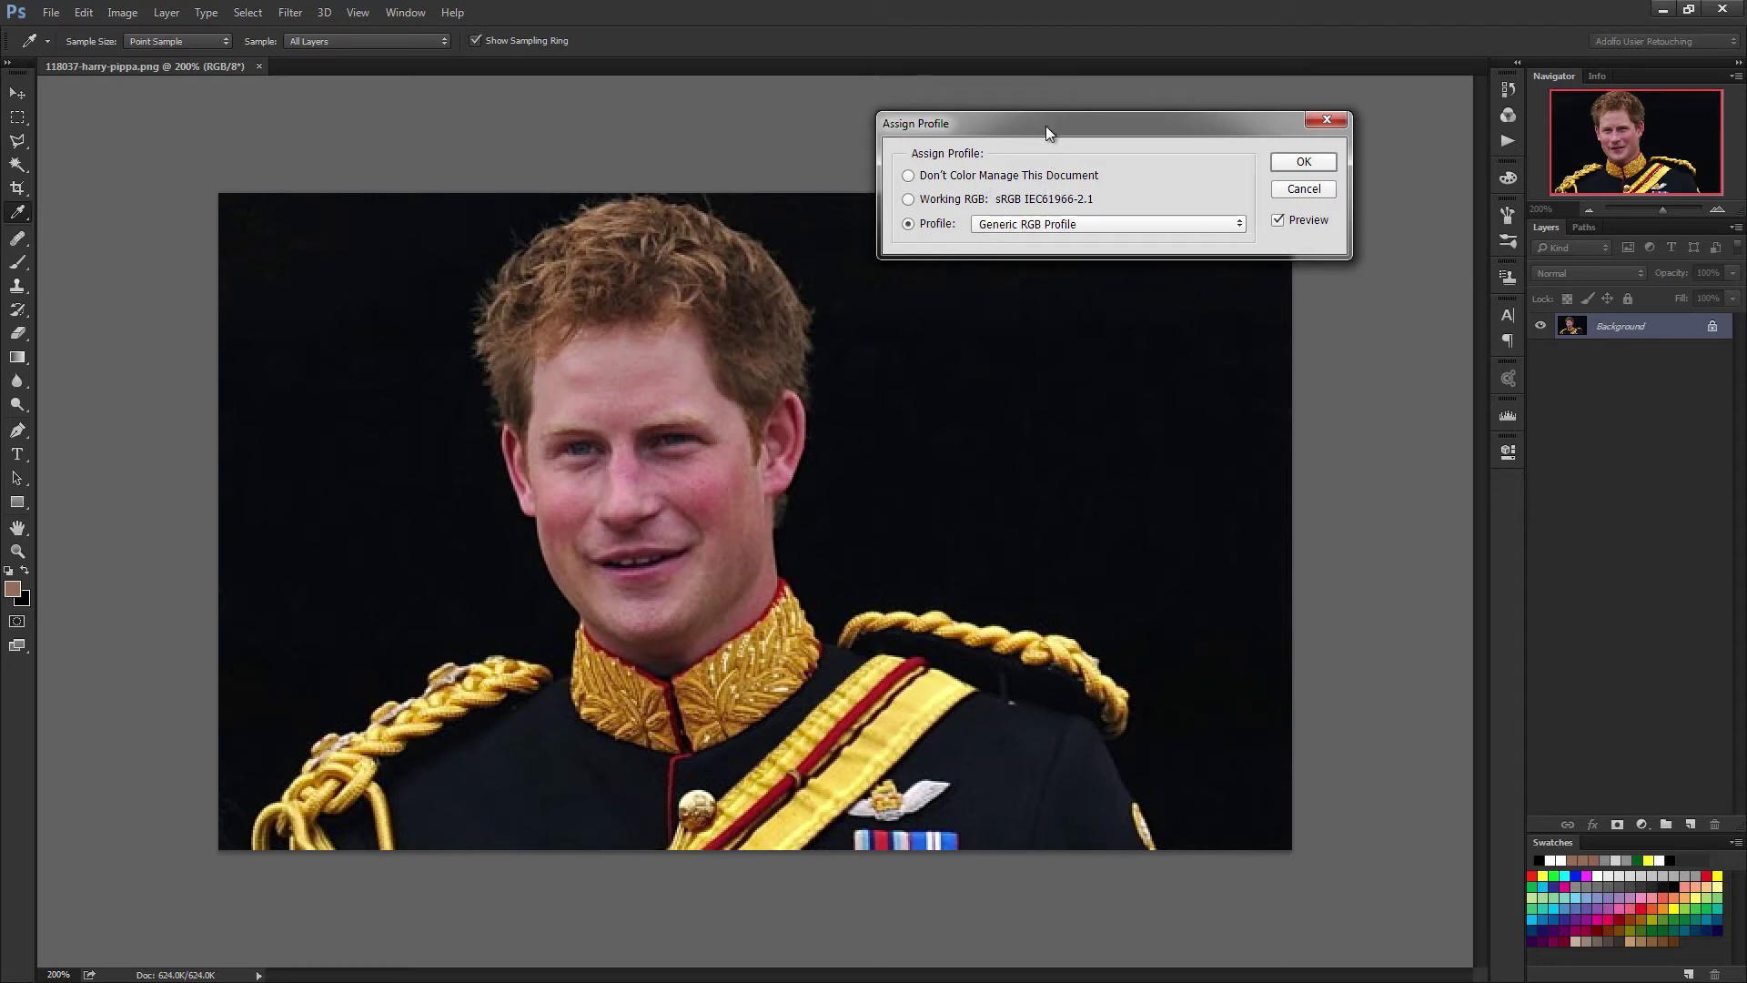
{"action": "left_click", "coordinate": [1028, 228]}
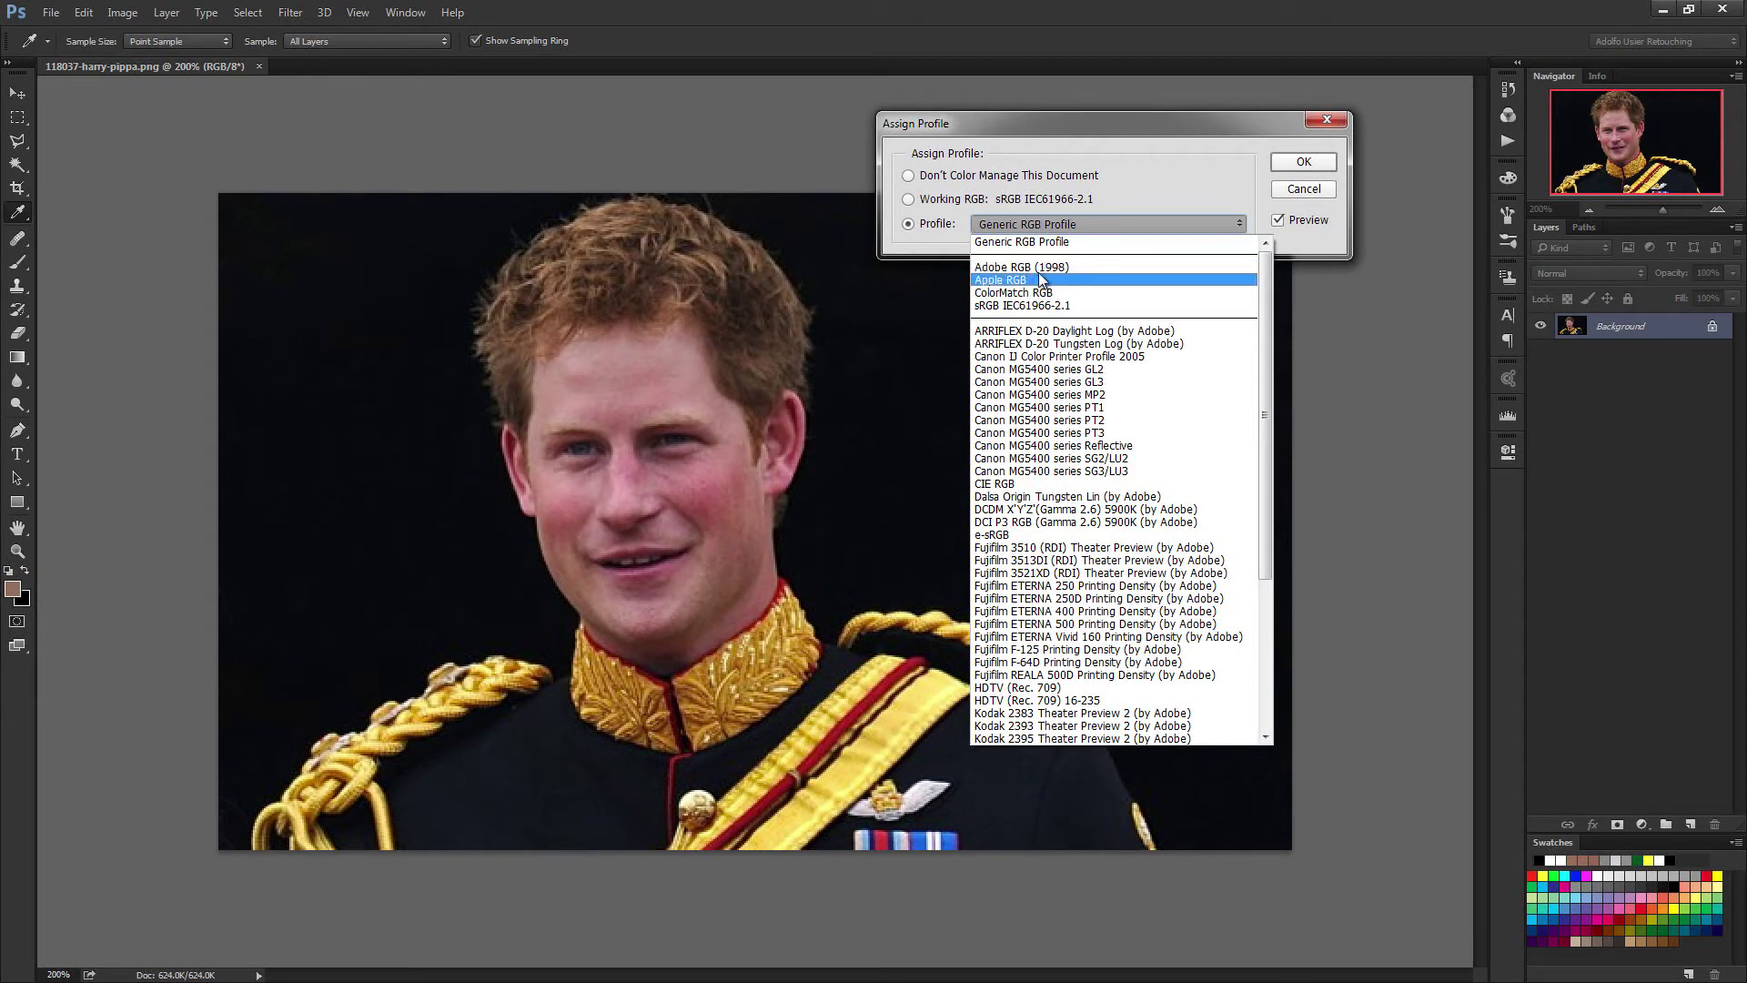
{"action": "left_click", "coordinate": [1054, 268]}
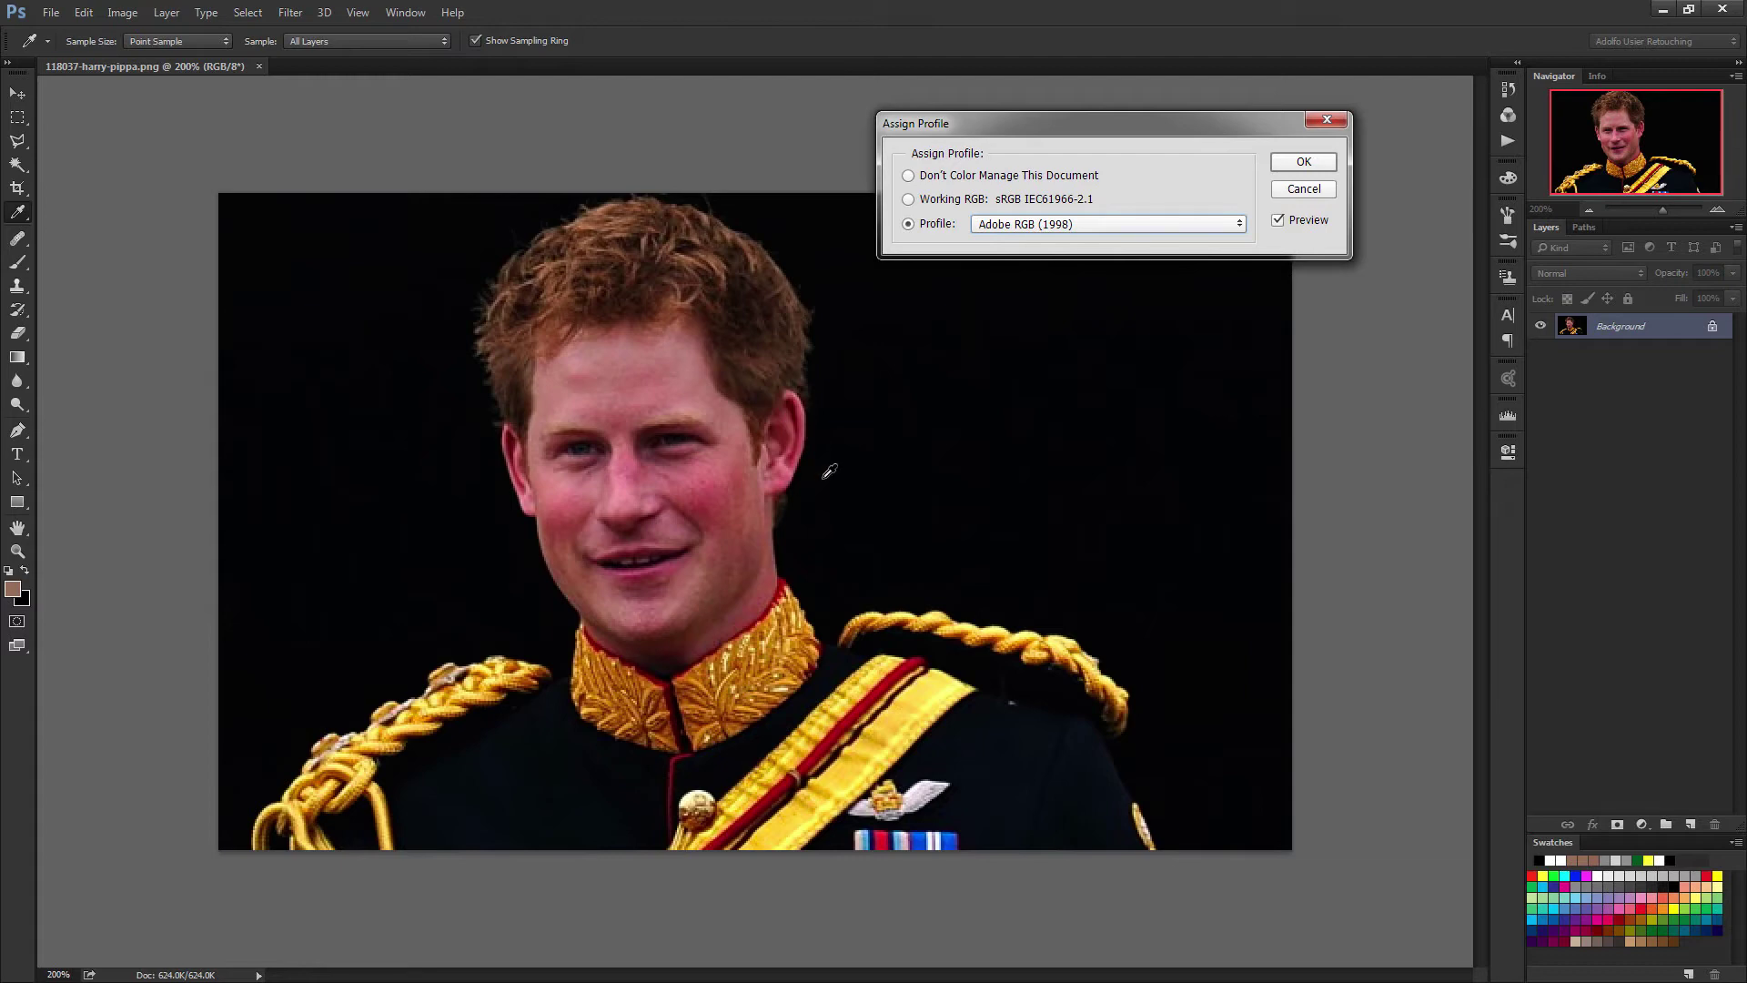
{"action": "left_click", "coordinate": [1071, 228]}
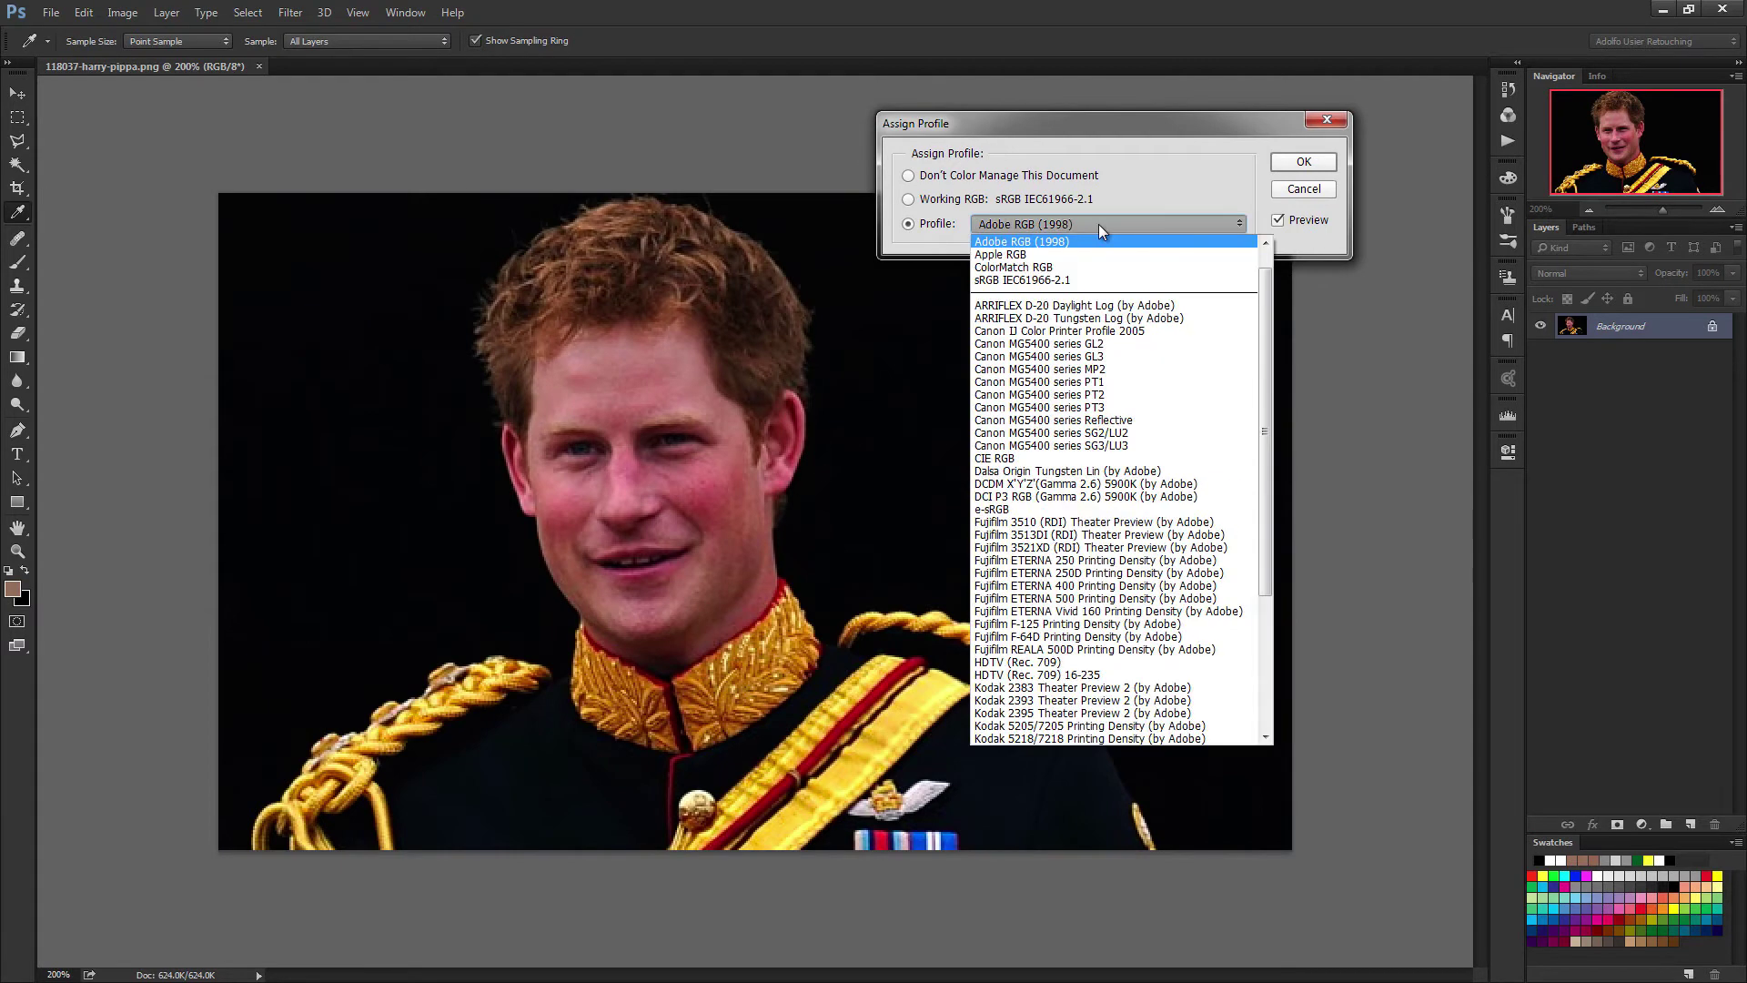
{"action": "left_click", "coordinate": [1074, 281]}
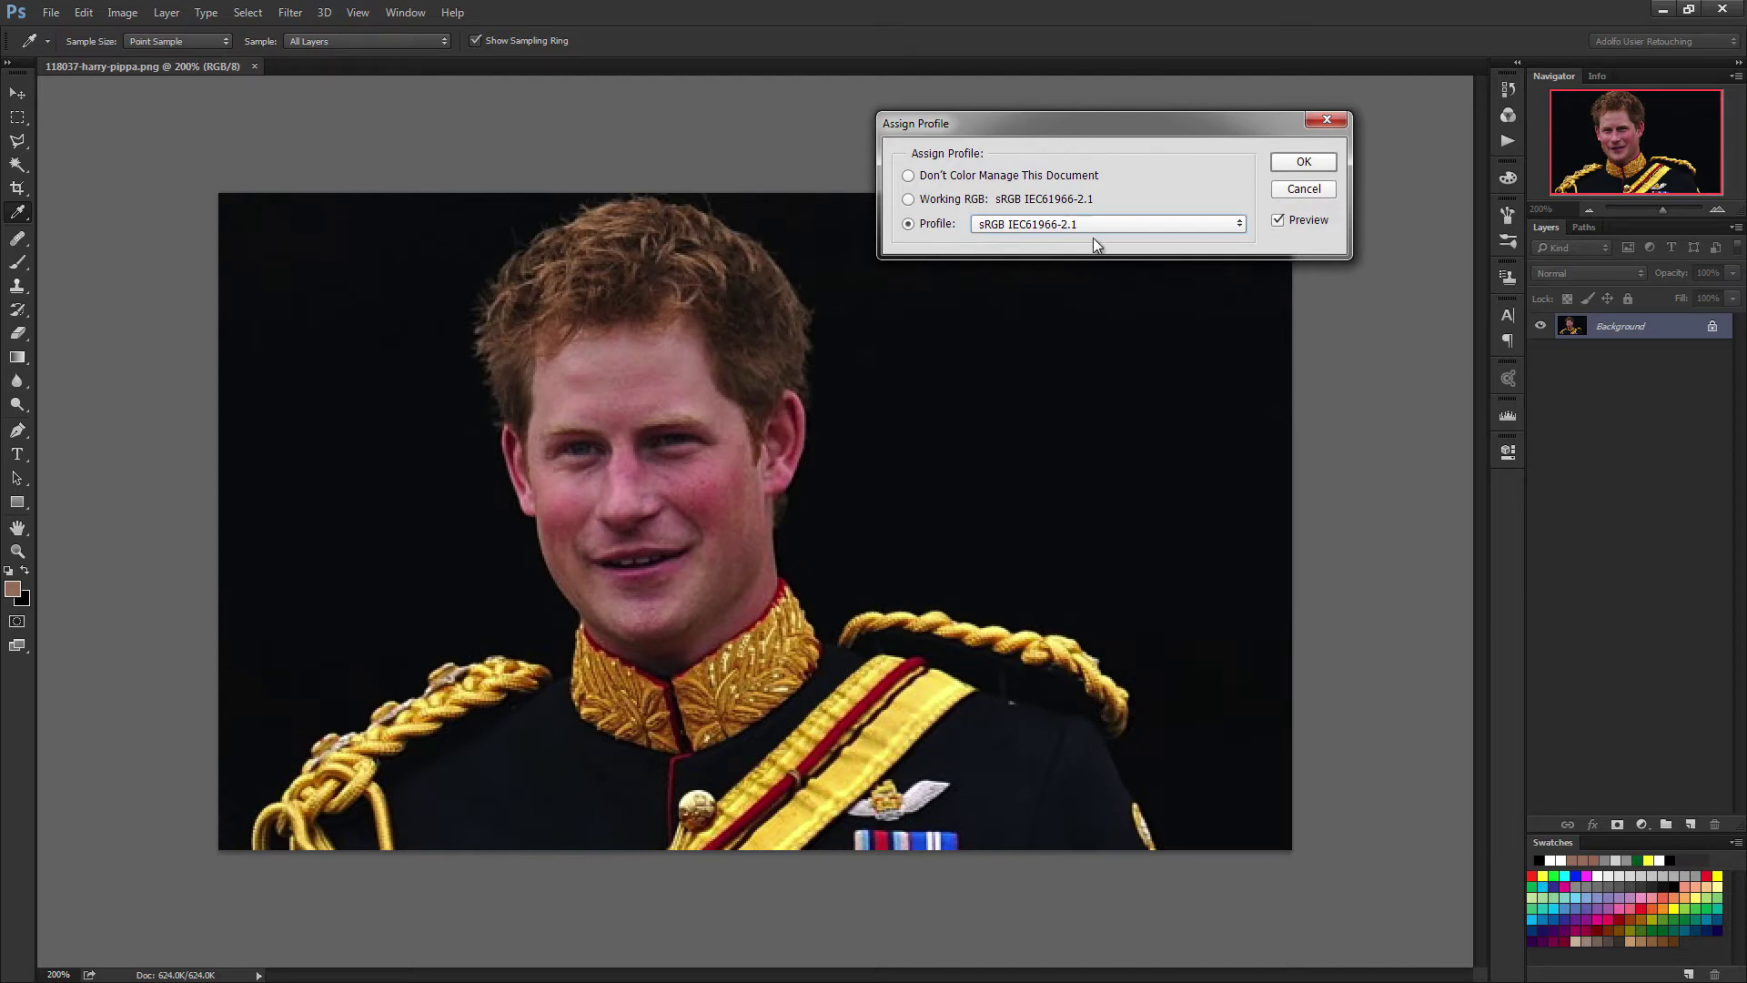
Preview ColorMatch RGB and Adobe RGB again, then assign ColorMatch RGB.
{"action": "left_click", "coordinate": [1114, 226]}
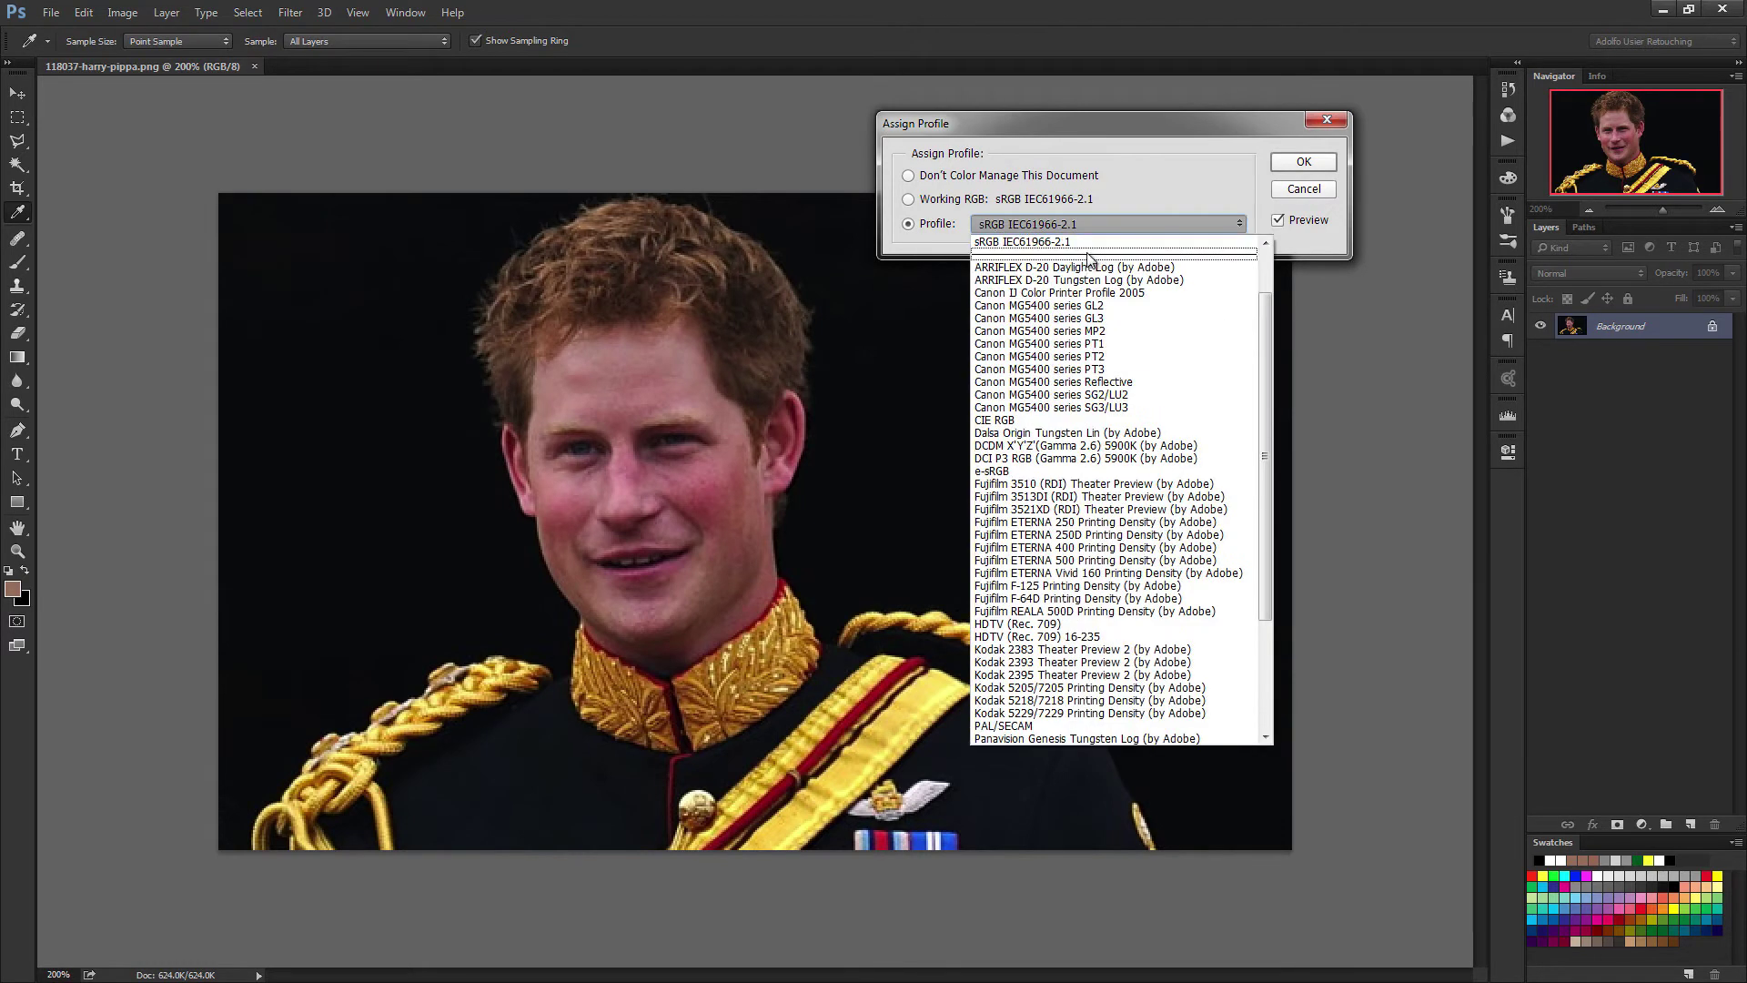
{"action": "scroll", "coordinate": [1263, 320], "scroll_direction": "up", "scroll_amount": 2}
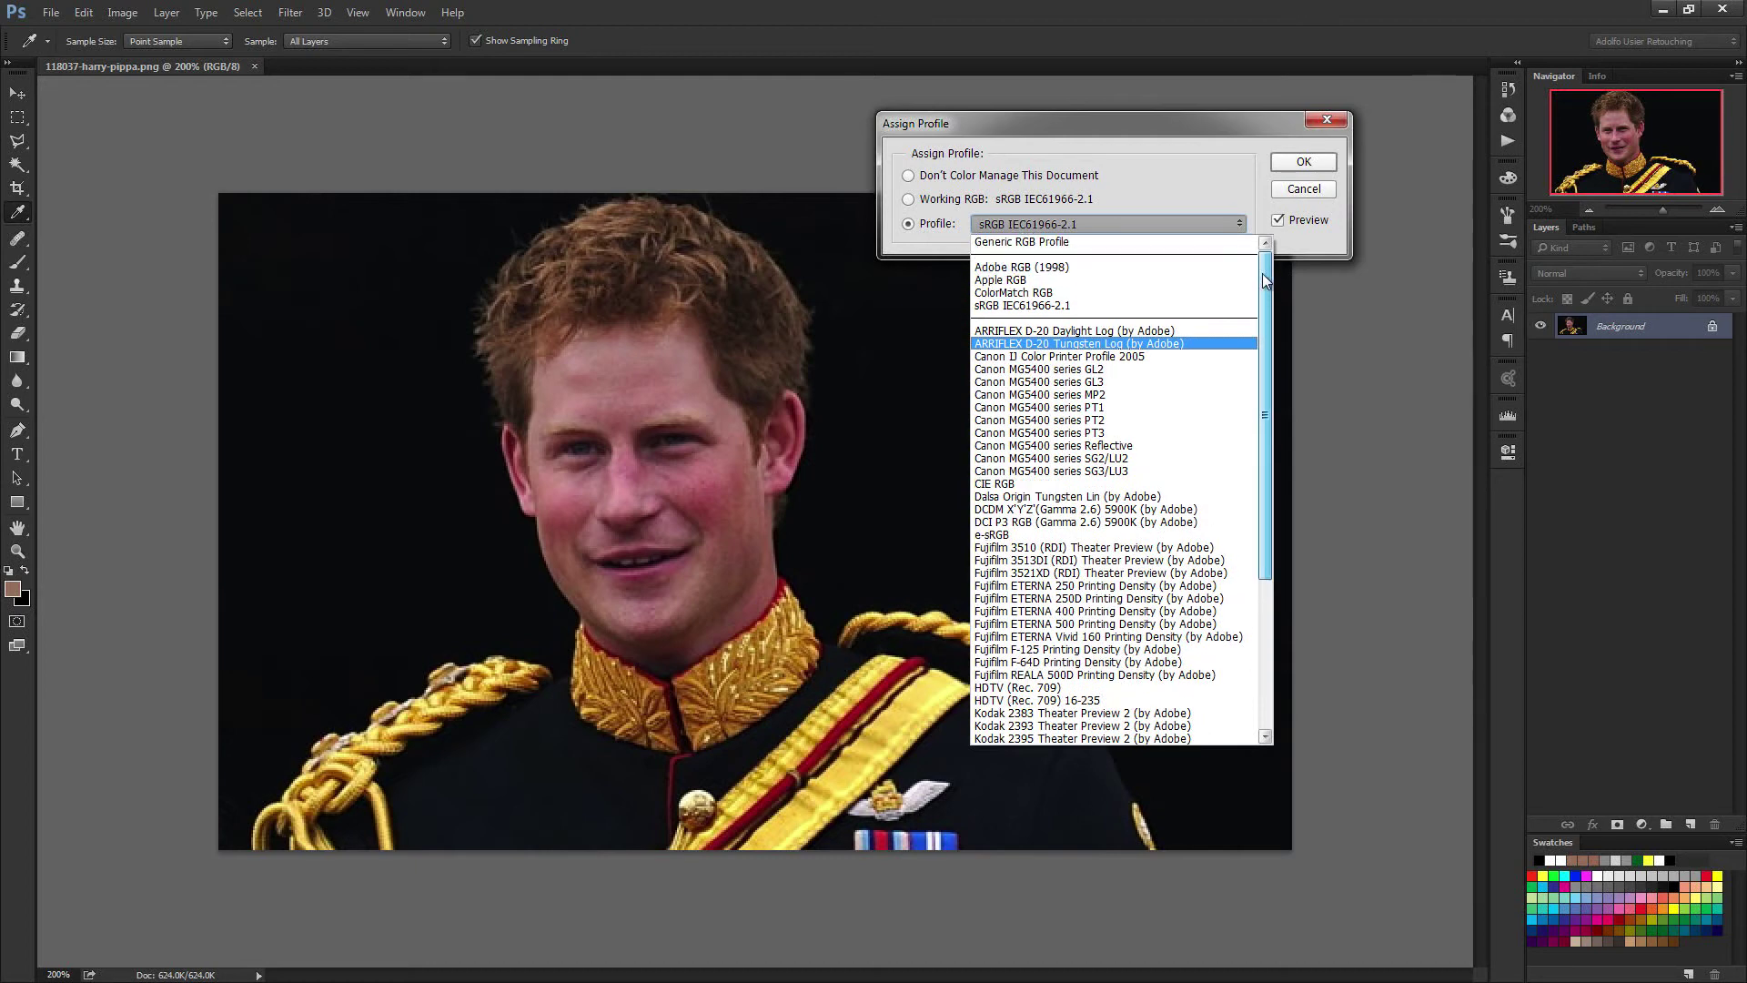
{"action": "left_click", "coordinate": [1058, 294]}
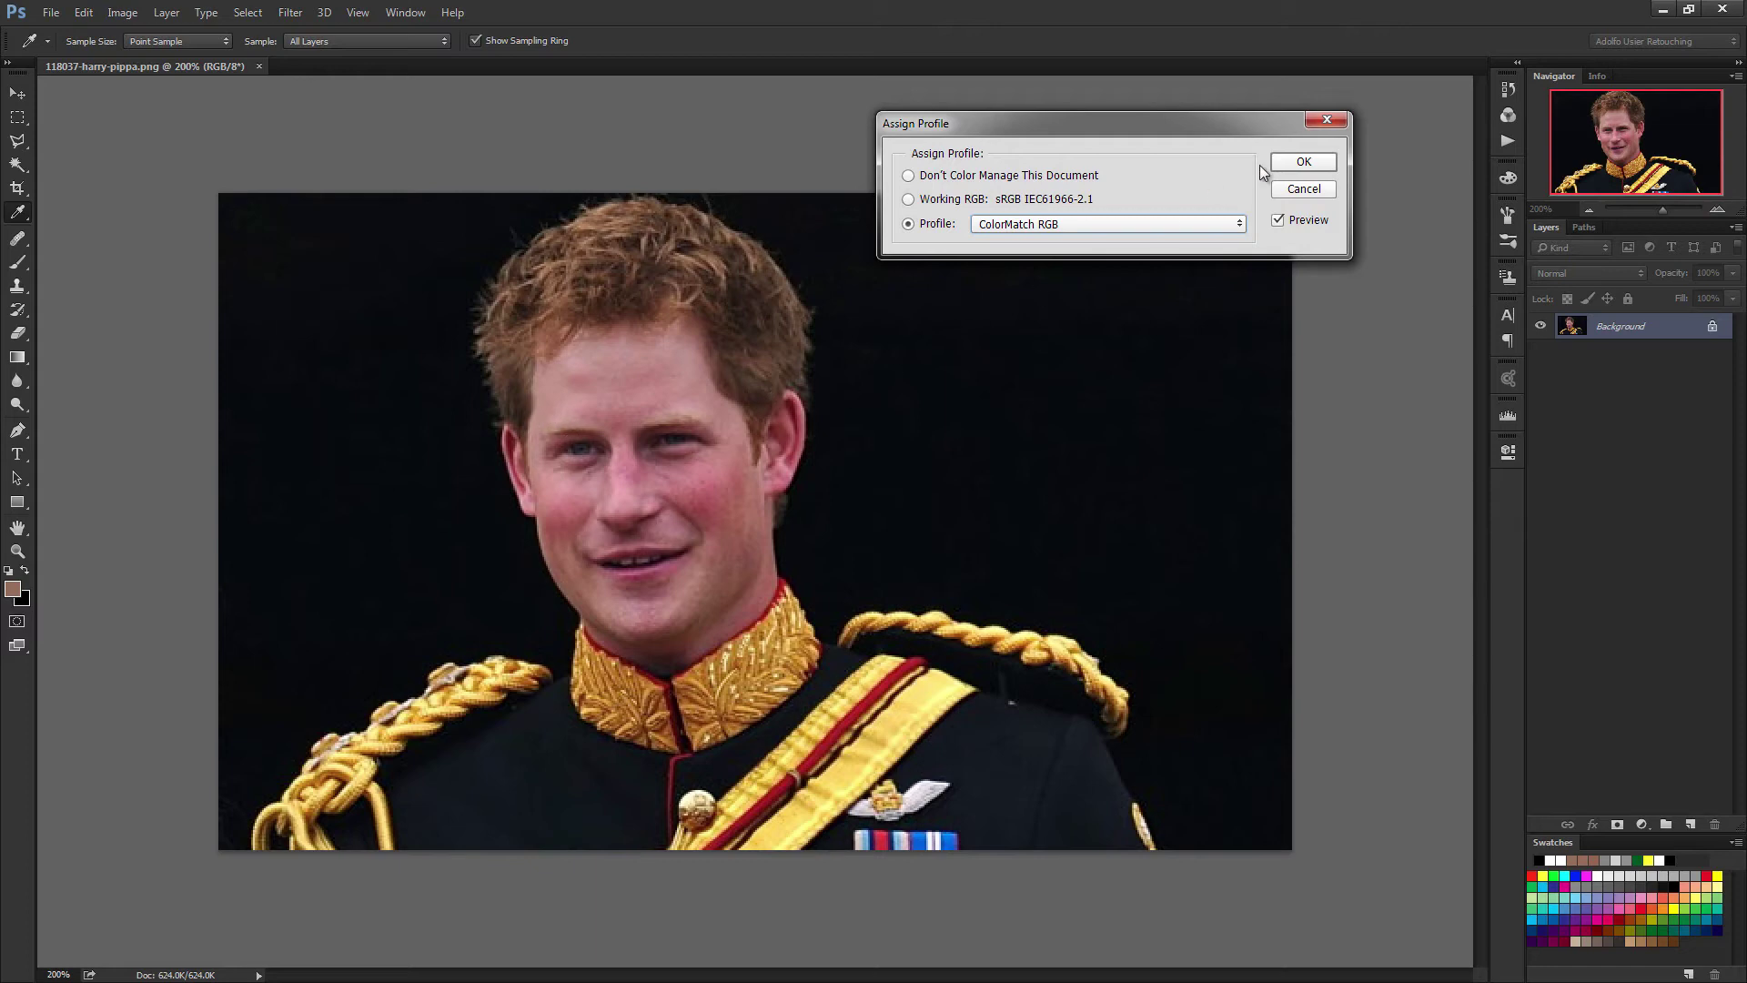
{"action": "left_click", "coordinate": [1046, 226]}
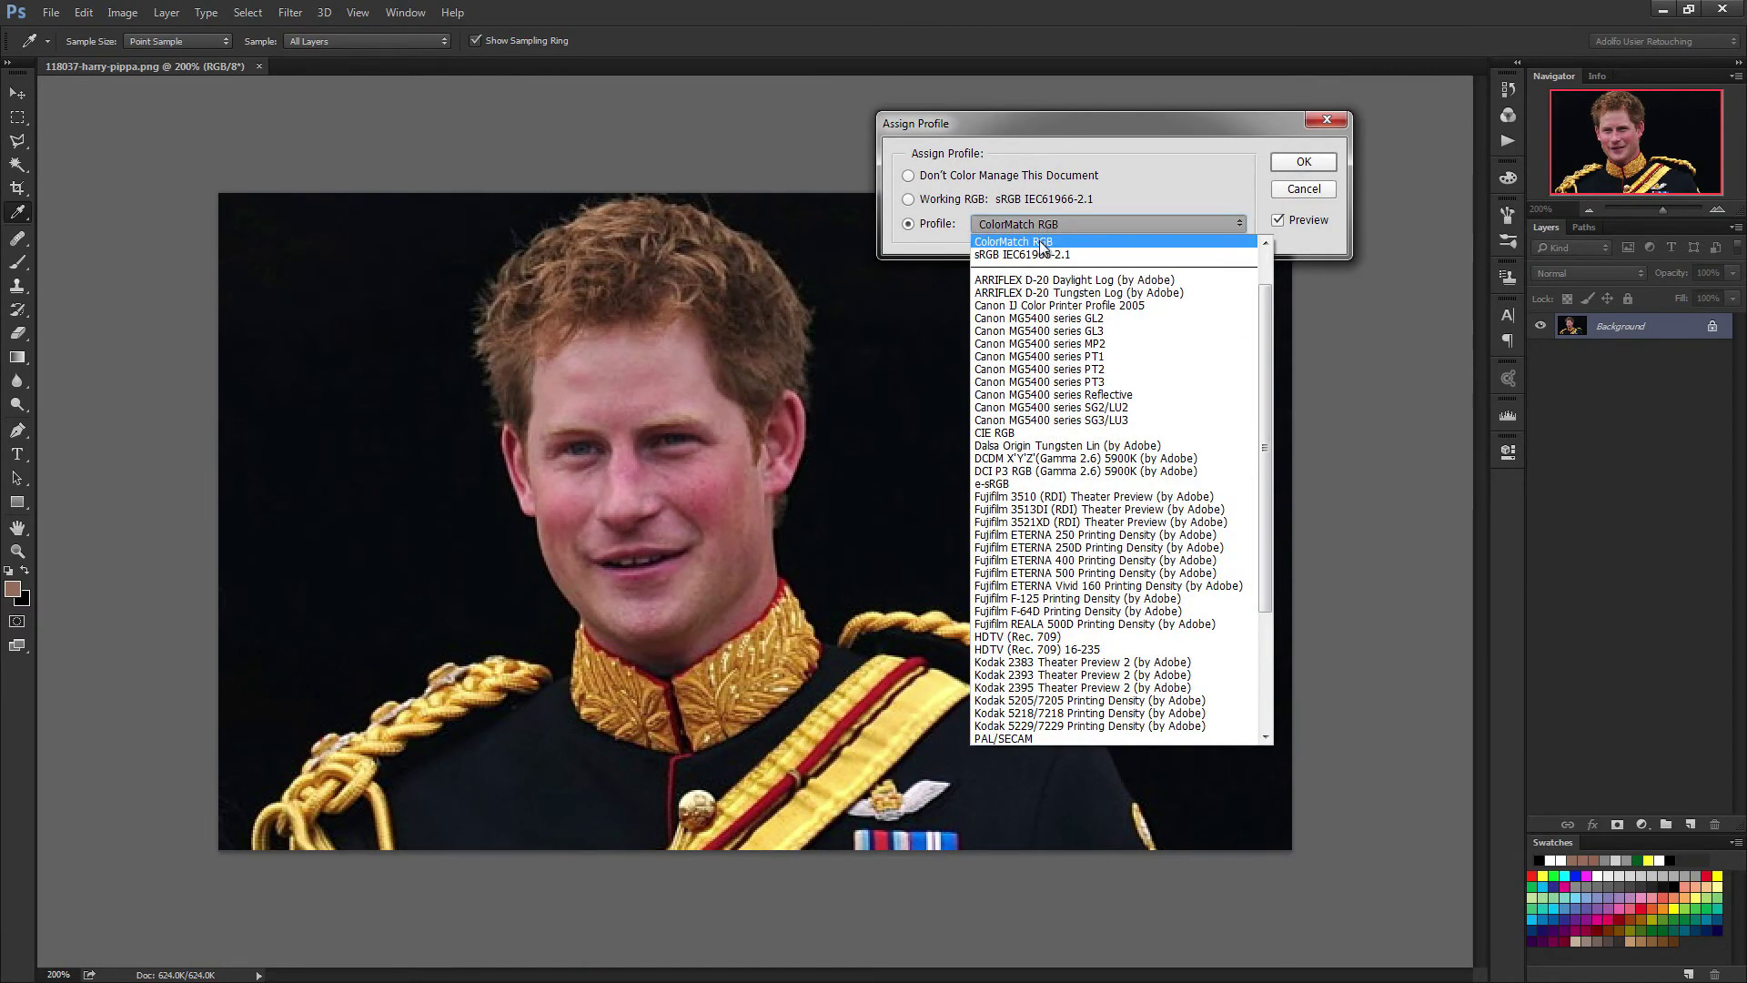
{"action": "scroll", "coordinate": [1263, 305], "scroll_direction": "up", "scroll_amount": 2}
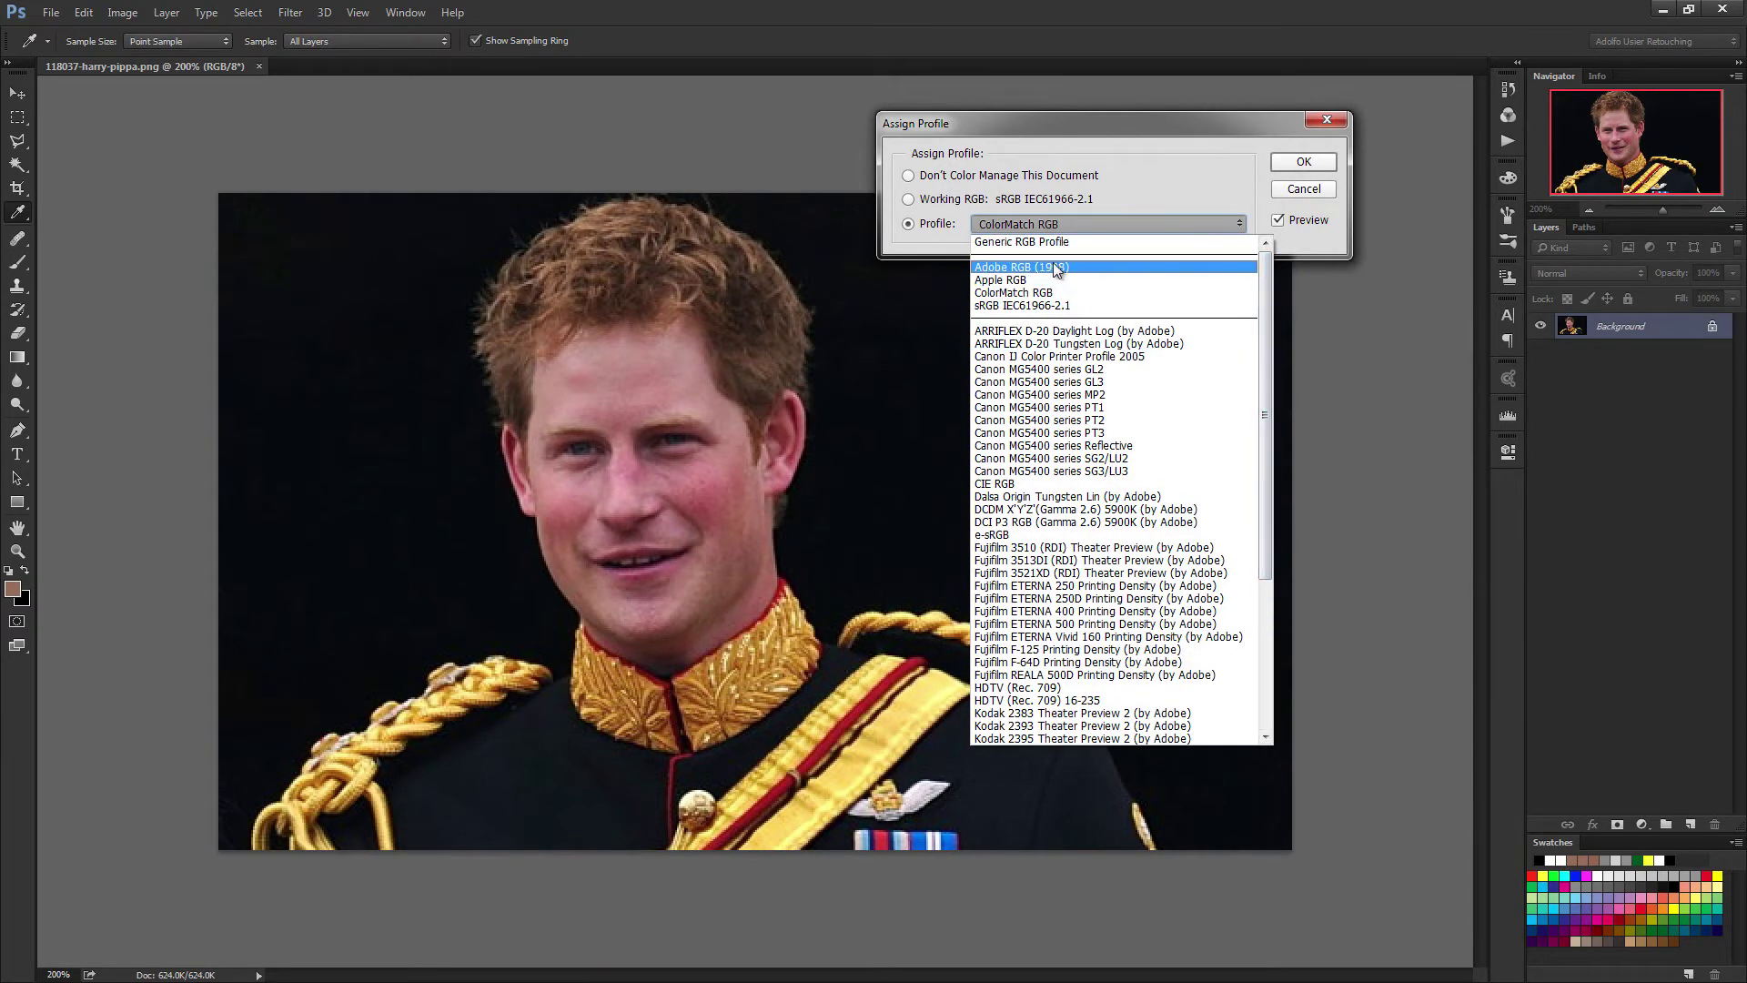
{"action": "left_click", "coordinate": [1069, 244]}
{"action": "left_click", "coordinate": [1084, 235]}
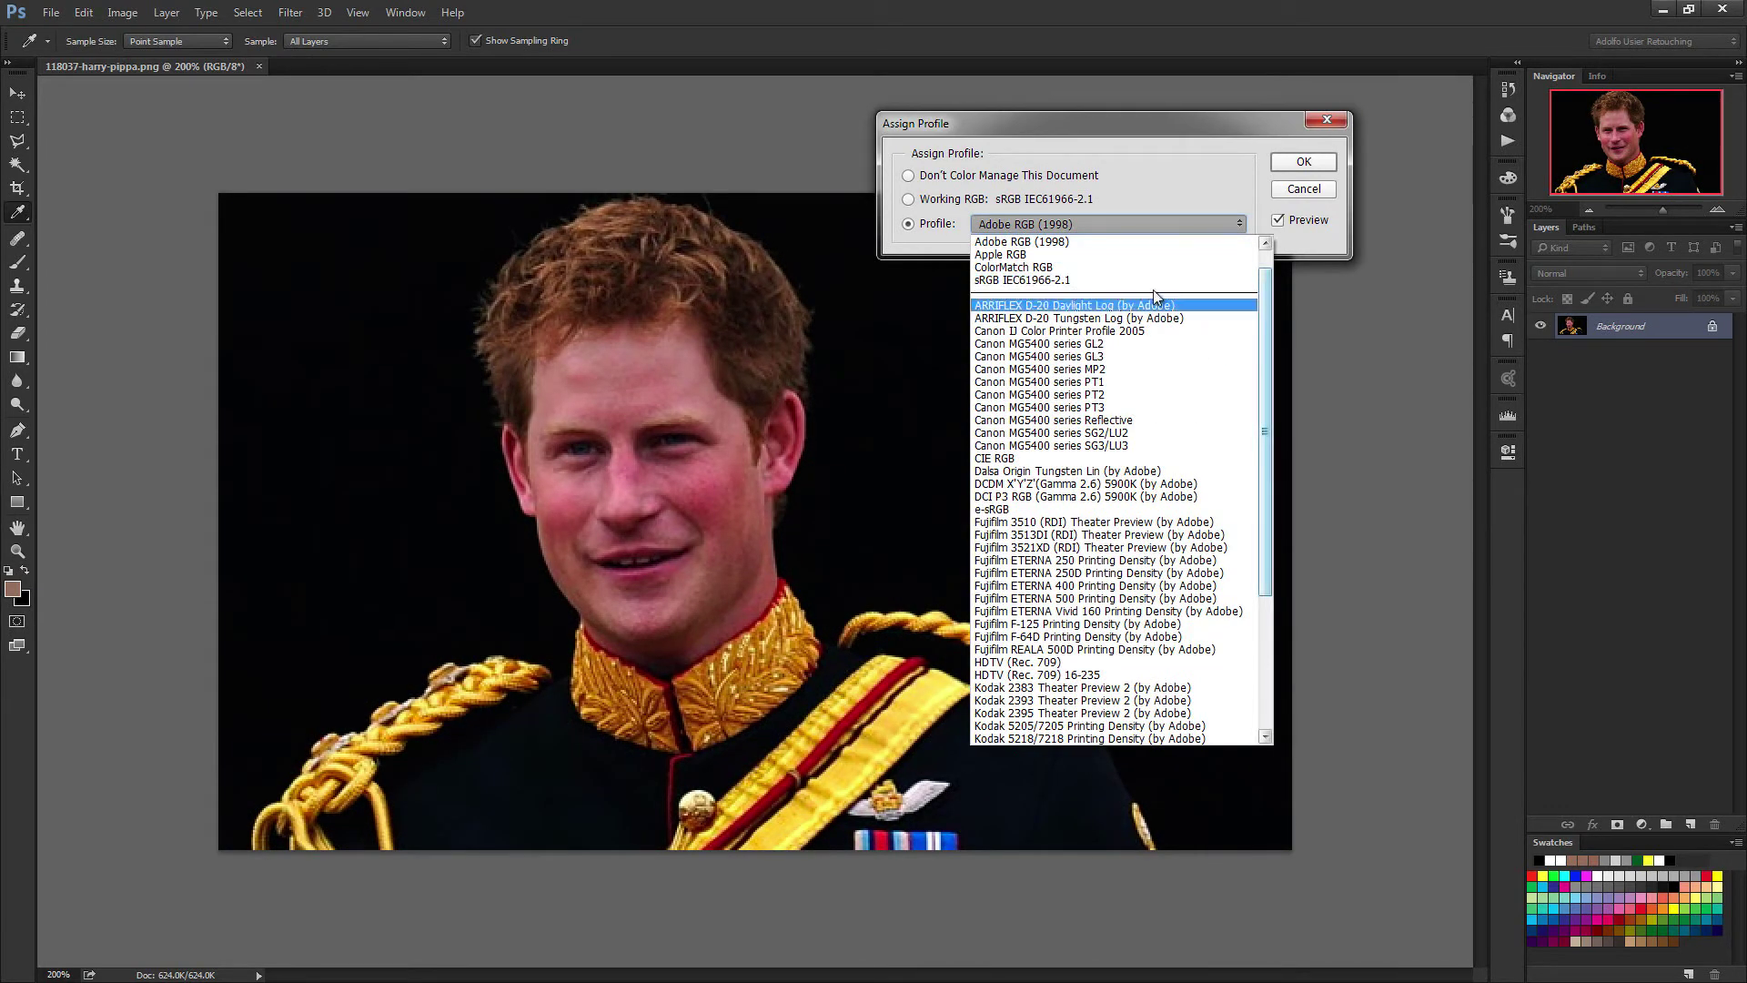
{"action": "left_click", "coordinate": [1071, 268]}
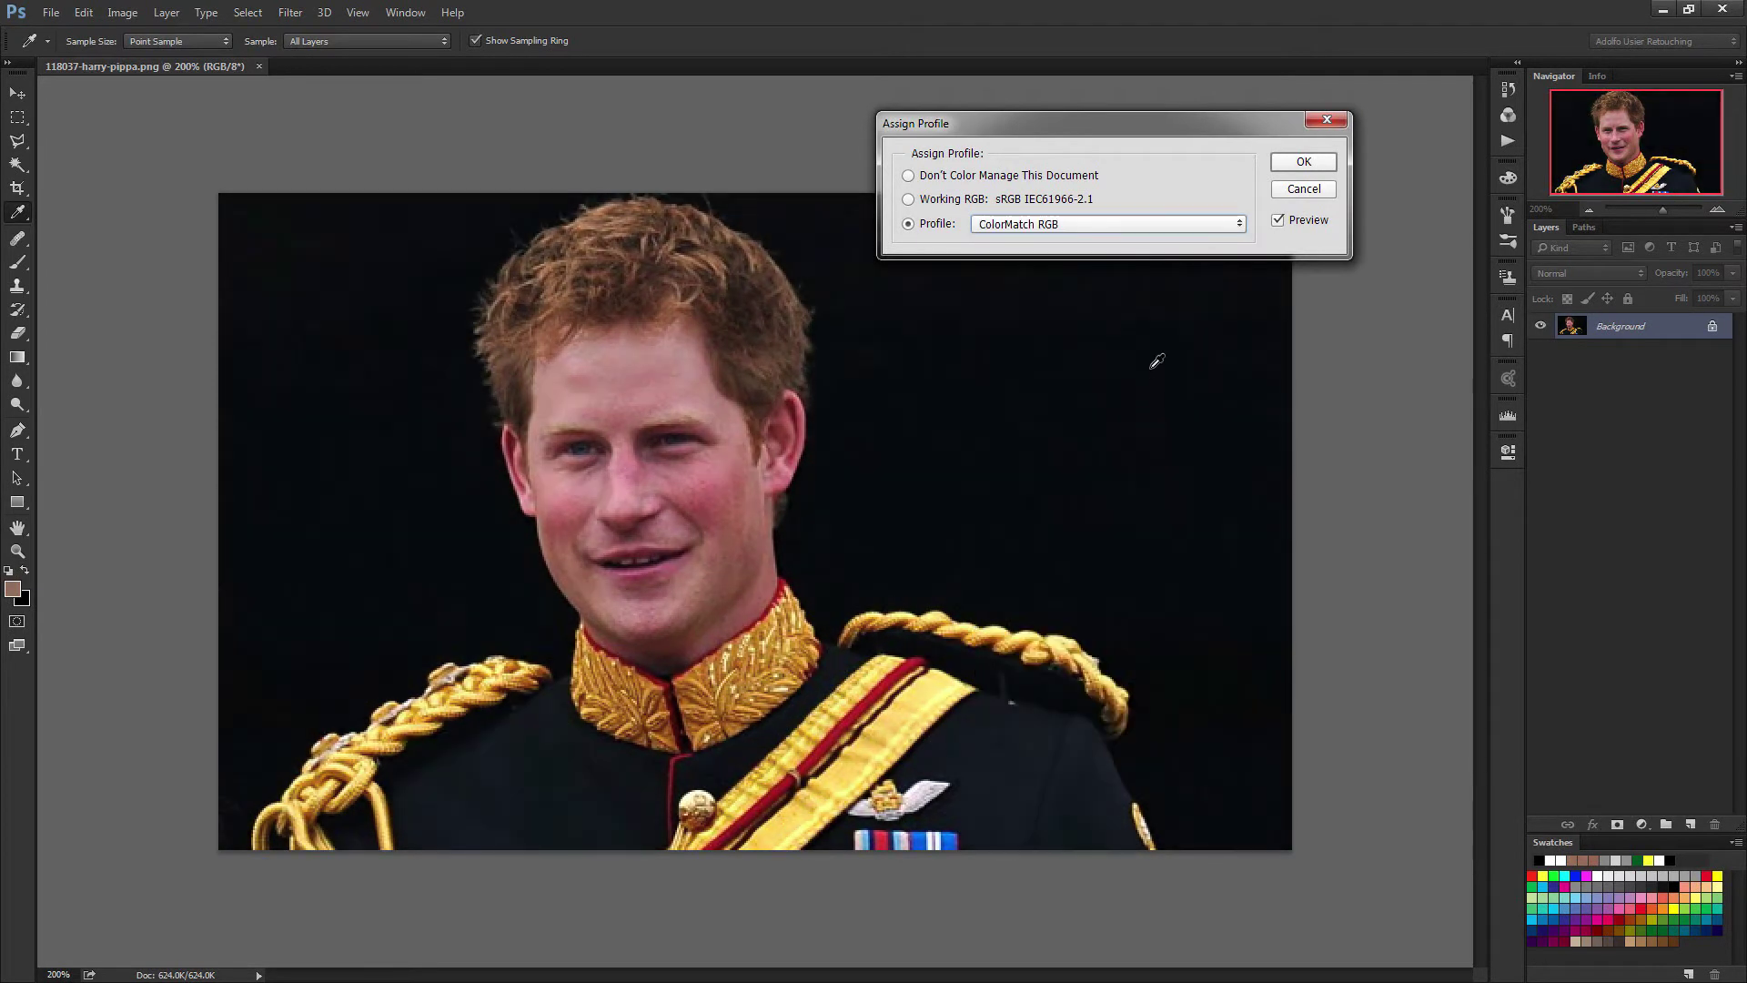
{"action": "left_click", "coordinate": [1304, 162]}
Add a Hue/Saturation adjustment layer and set its channel to Reds.
{"action": "key", "text": "b"}
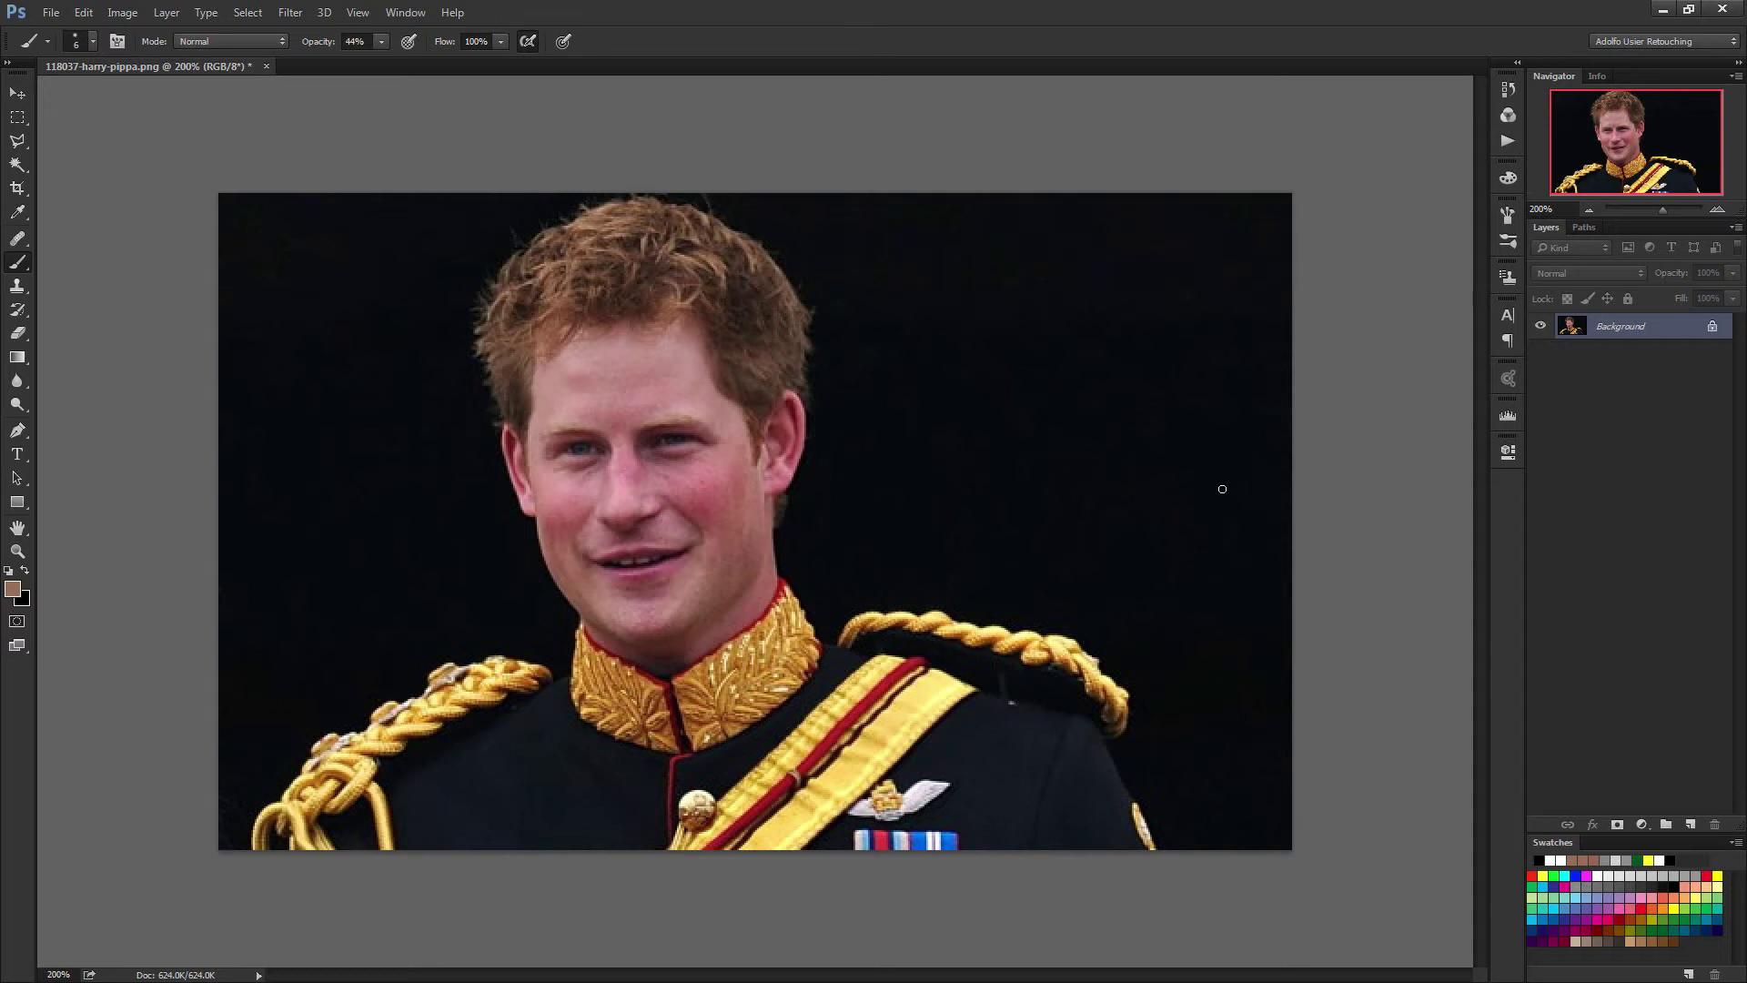
{"action": "left_click", "coordinate": [1649, 824]}
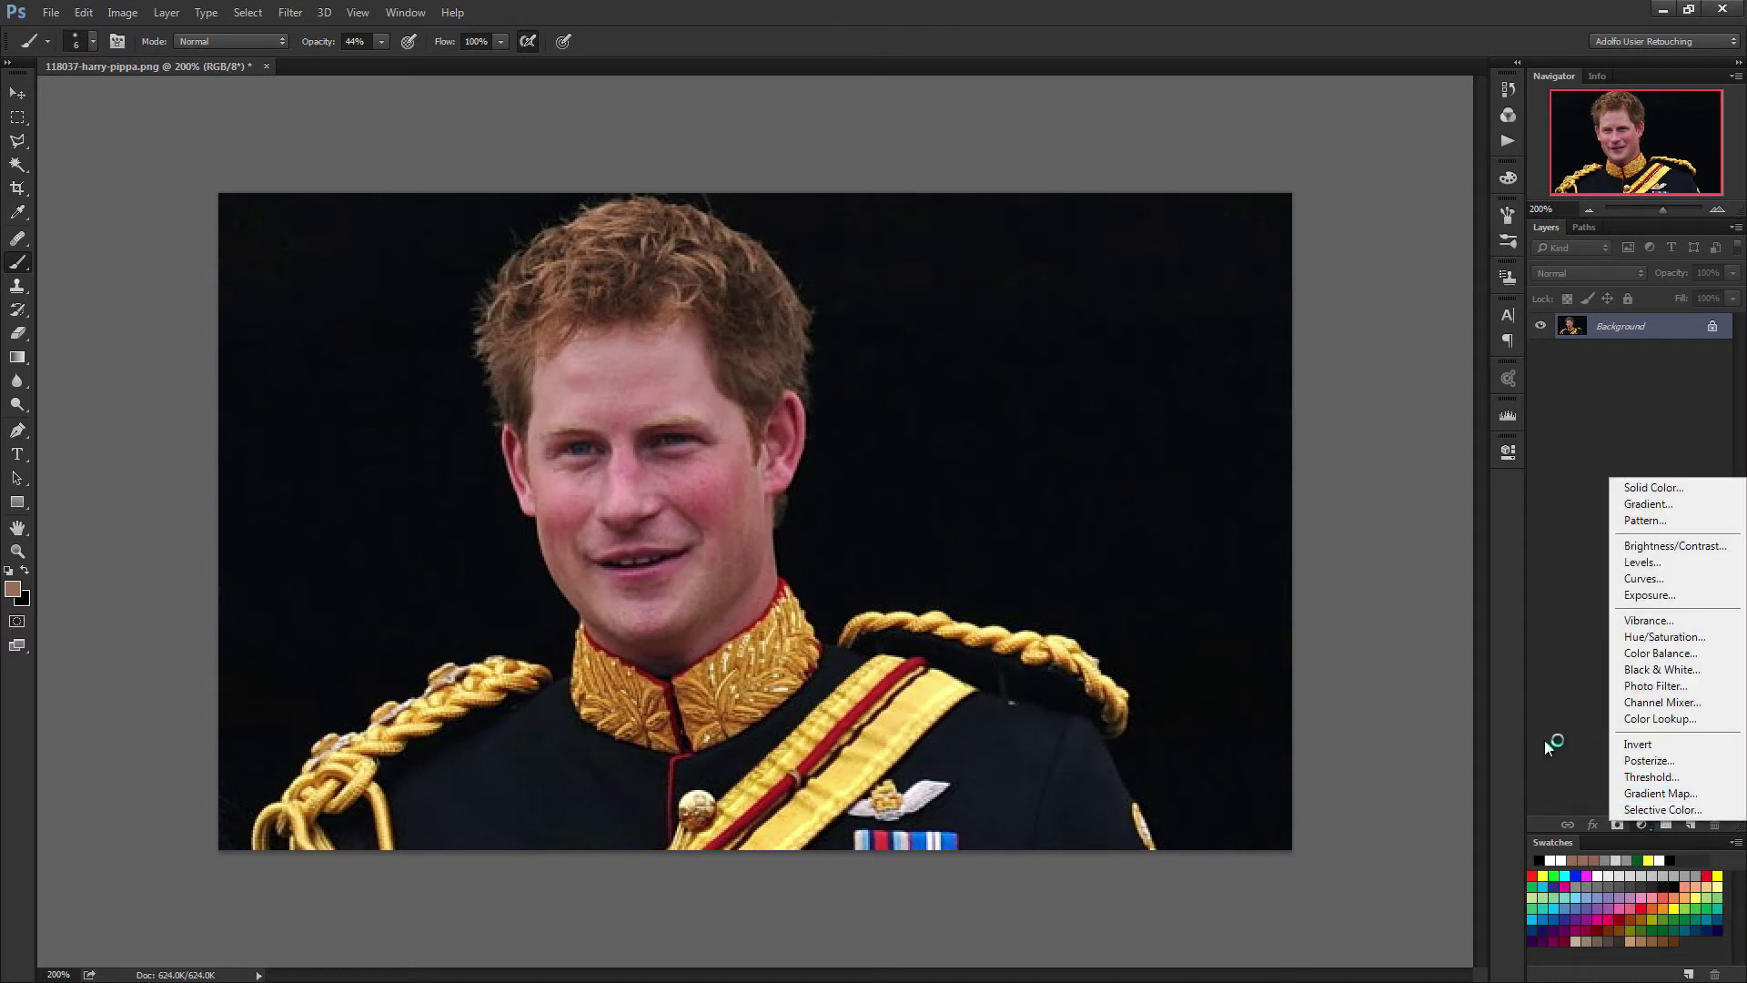
{"action": "left_click", "coordinate": [1590, 794]}
{"action": "left_click", "coordinate": [1643, 824]}
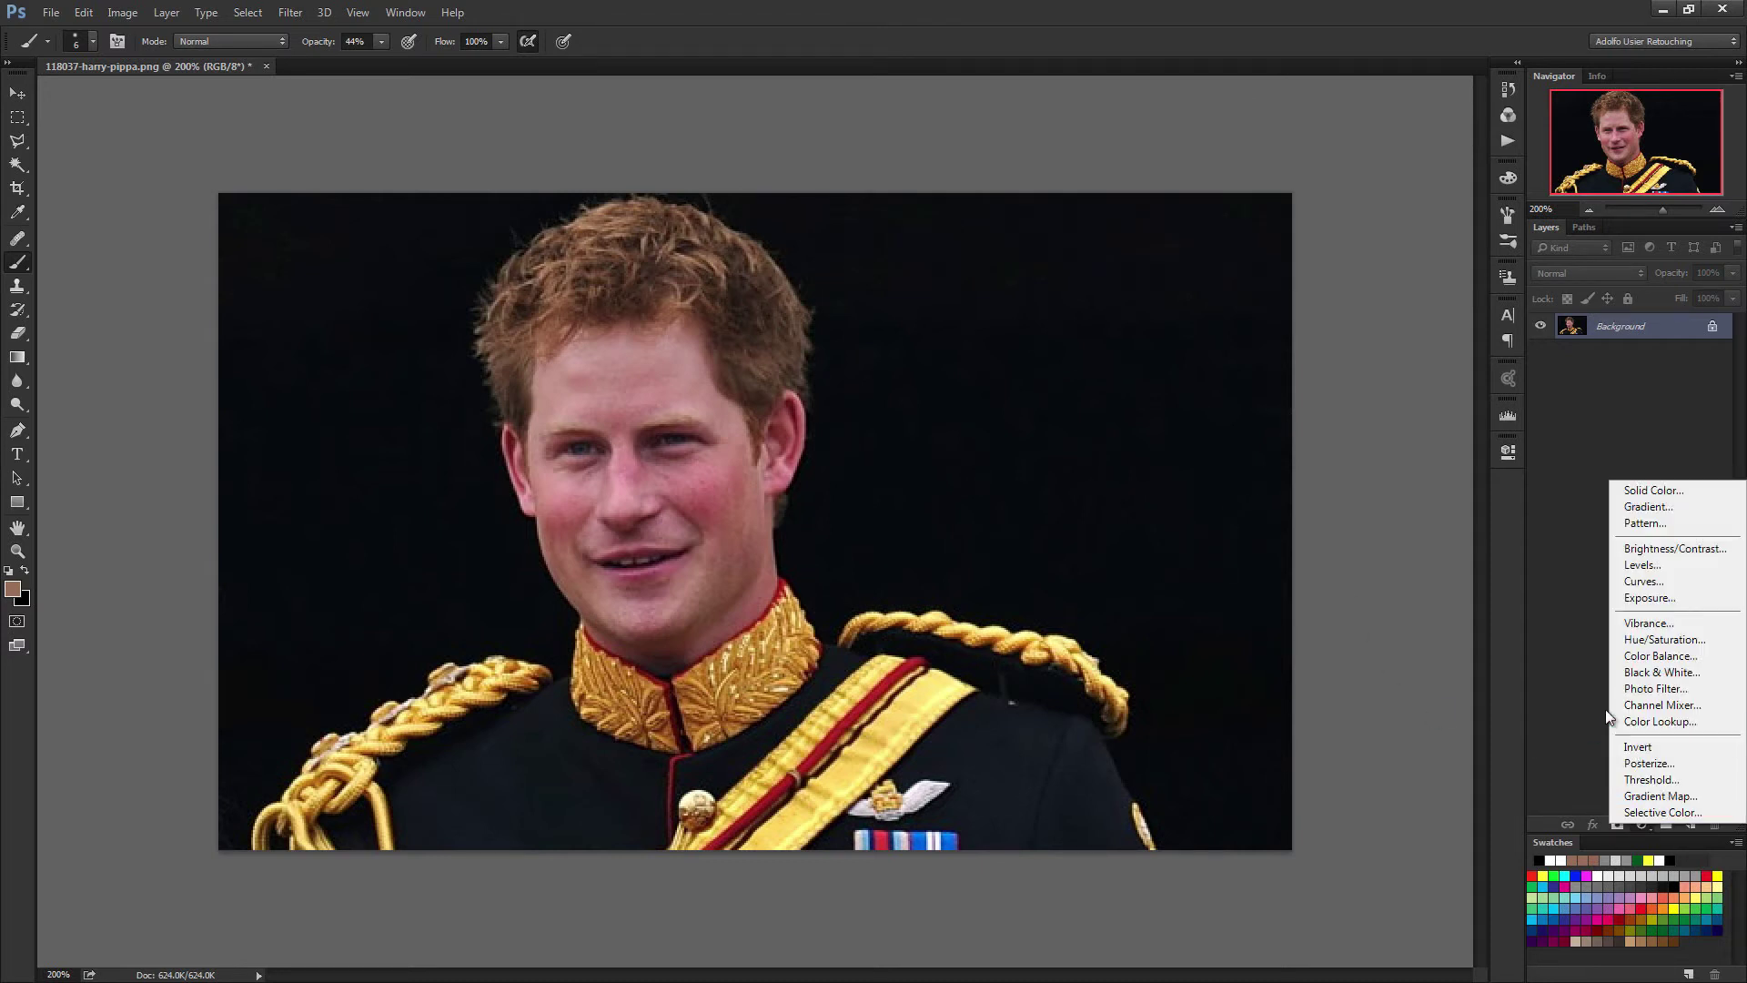
{"action": "left_click", "coordinate": [1665, 639]}
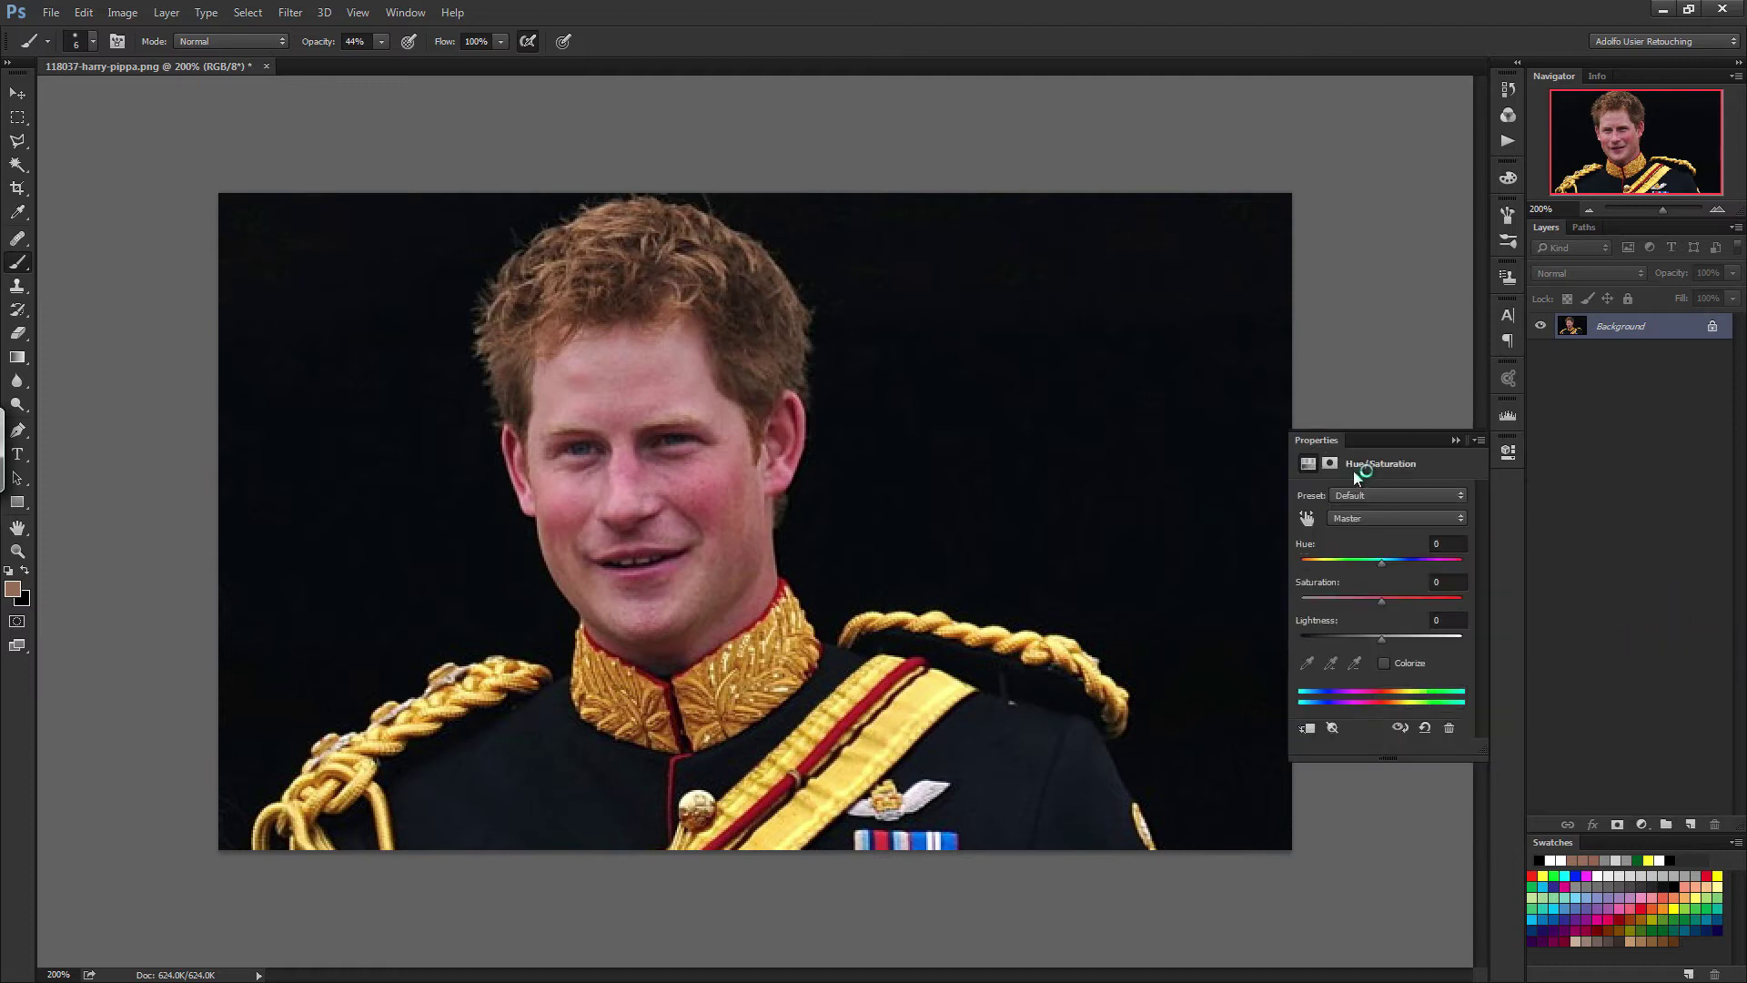
{"action": "left_click", "coordinate": [1396, 519]}
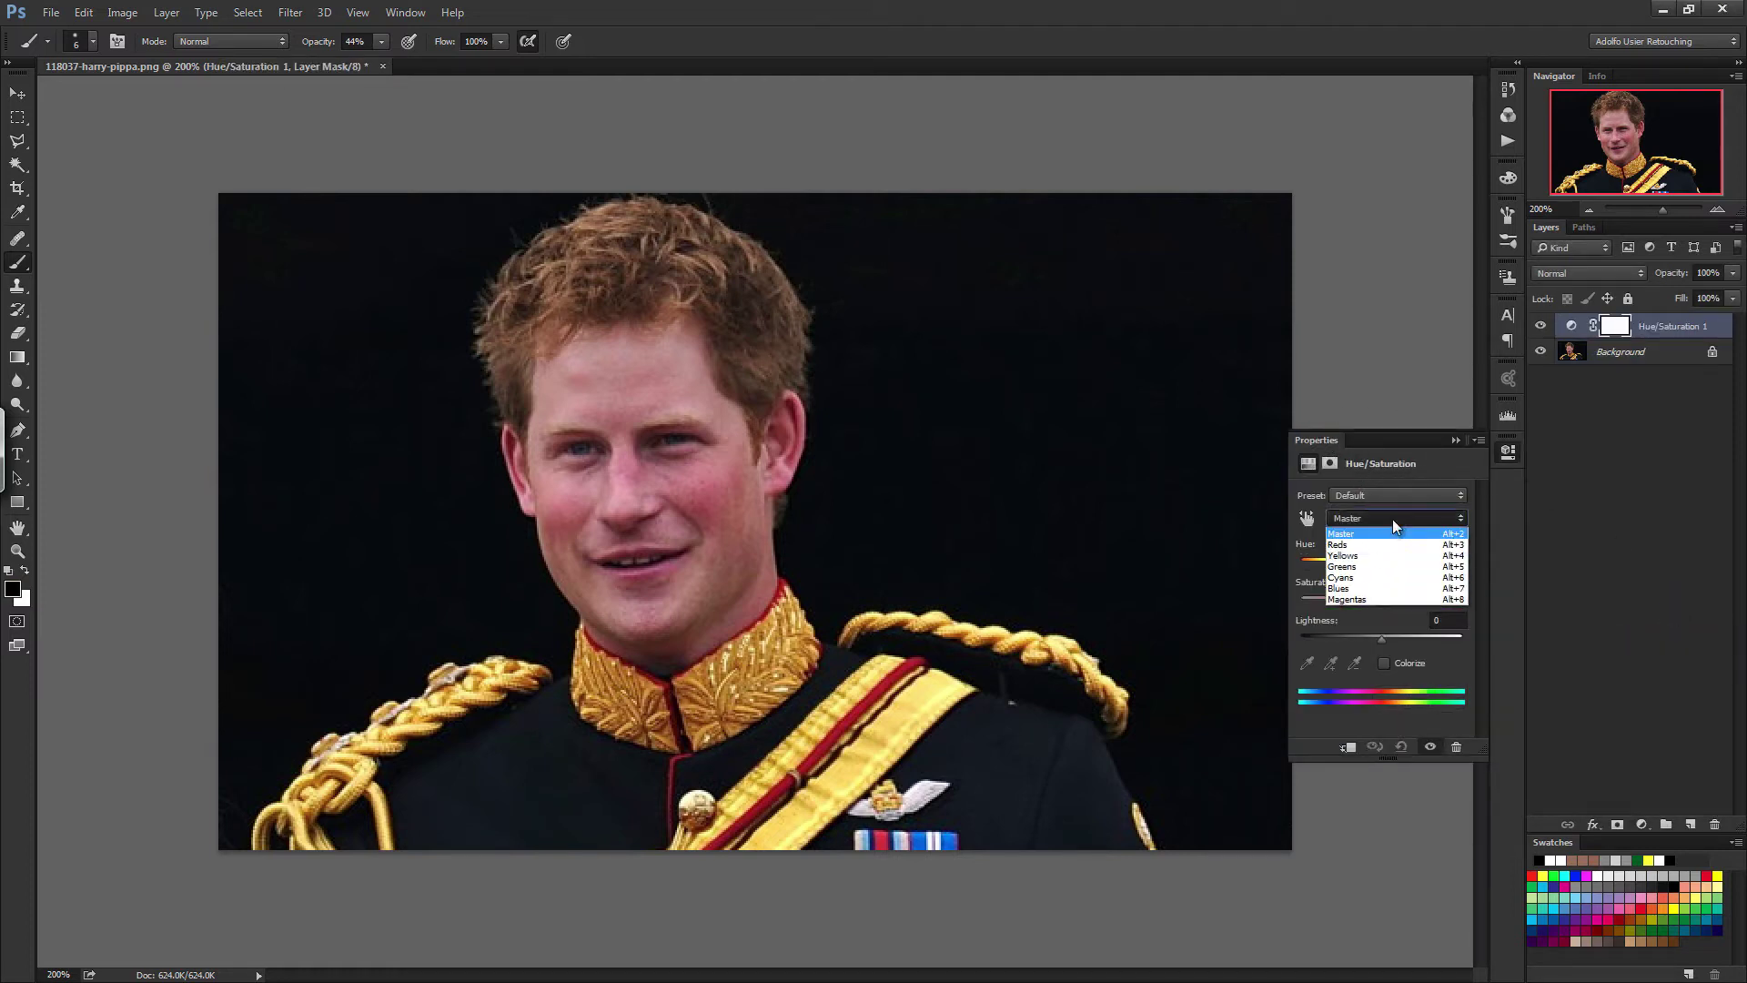
{"action": "left_click", "coordinate": [1346, 545]}
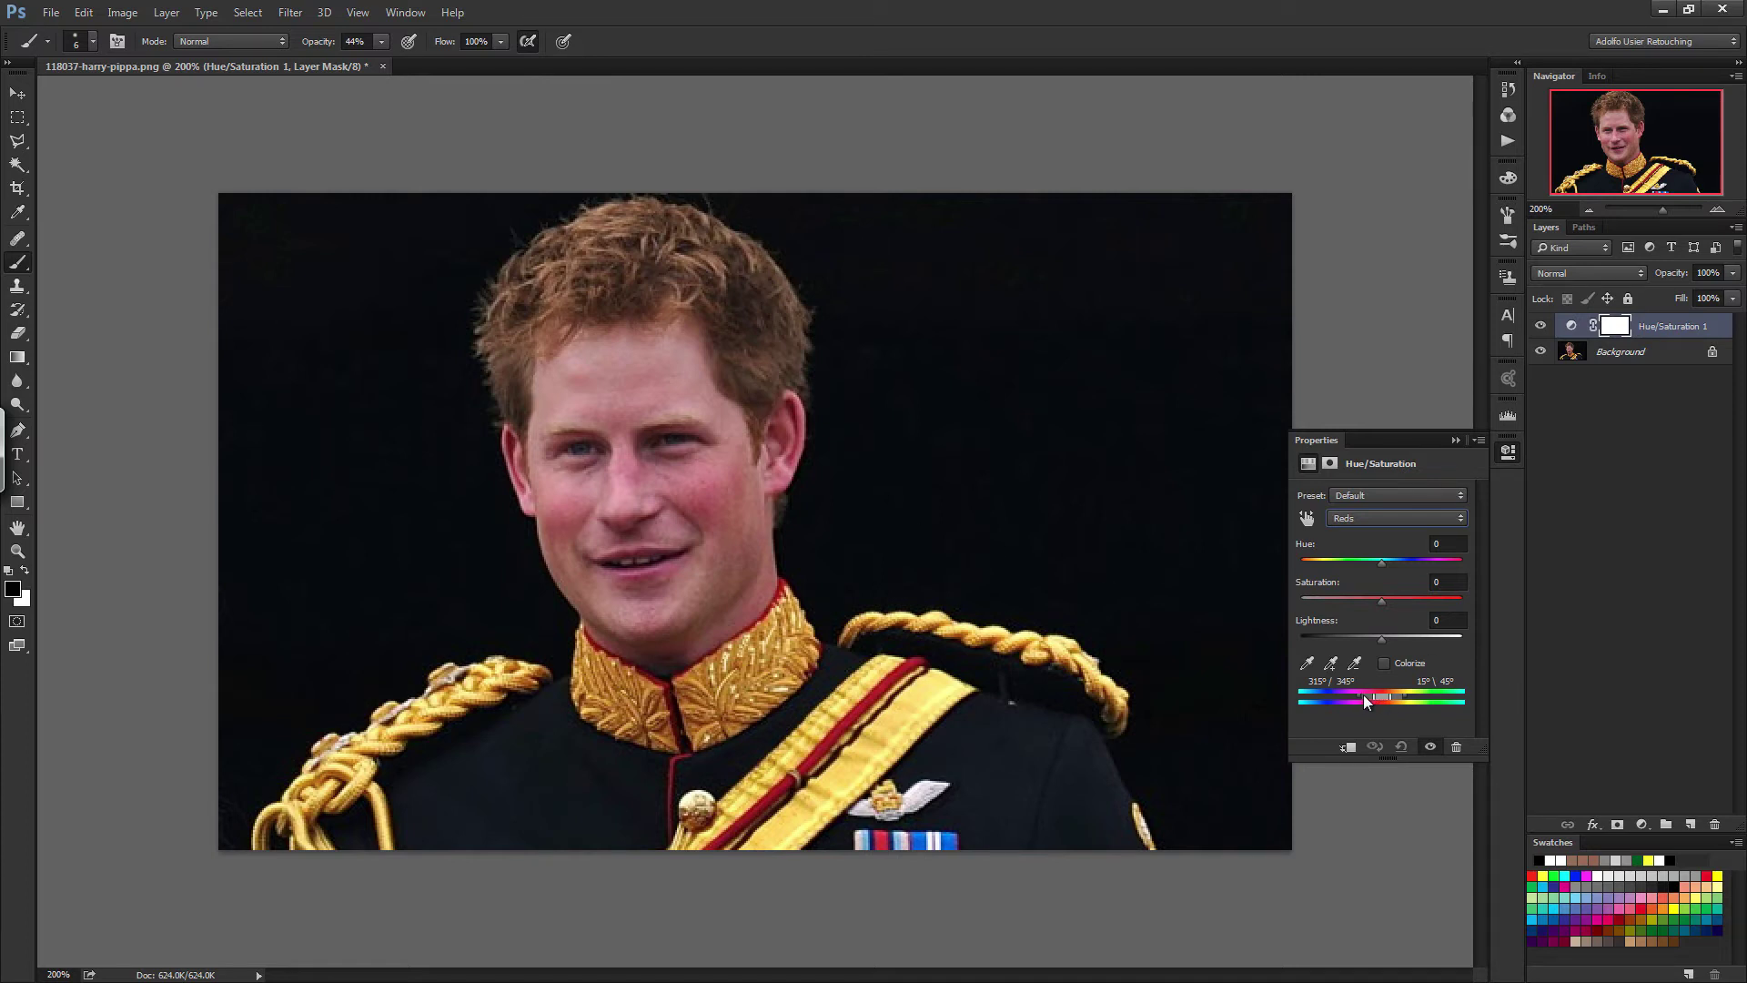
Preview Reds at Hue +180 to narrow the range to the face, then settle Hue at +18.
{"action": "left_click_drag", "start_coordinate": [1402, 696], "coordinate": [1405, 698]}
{"action": "left_click_drag", "start_coordinate": [1376, 564], "coordinate": [1559, 551]}
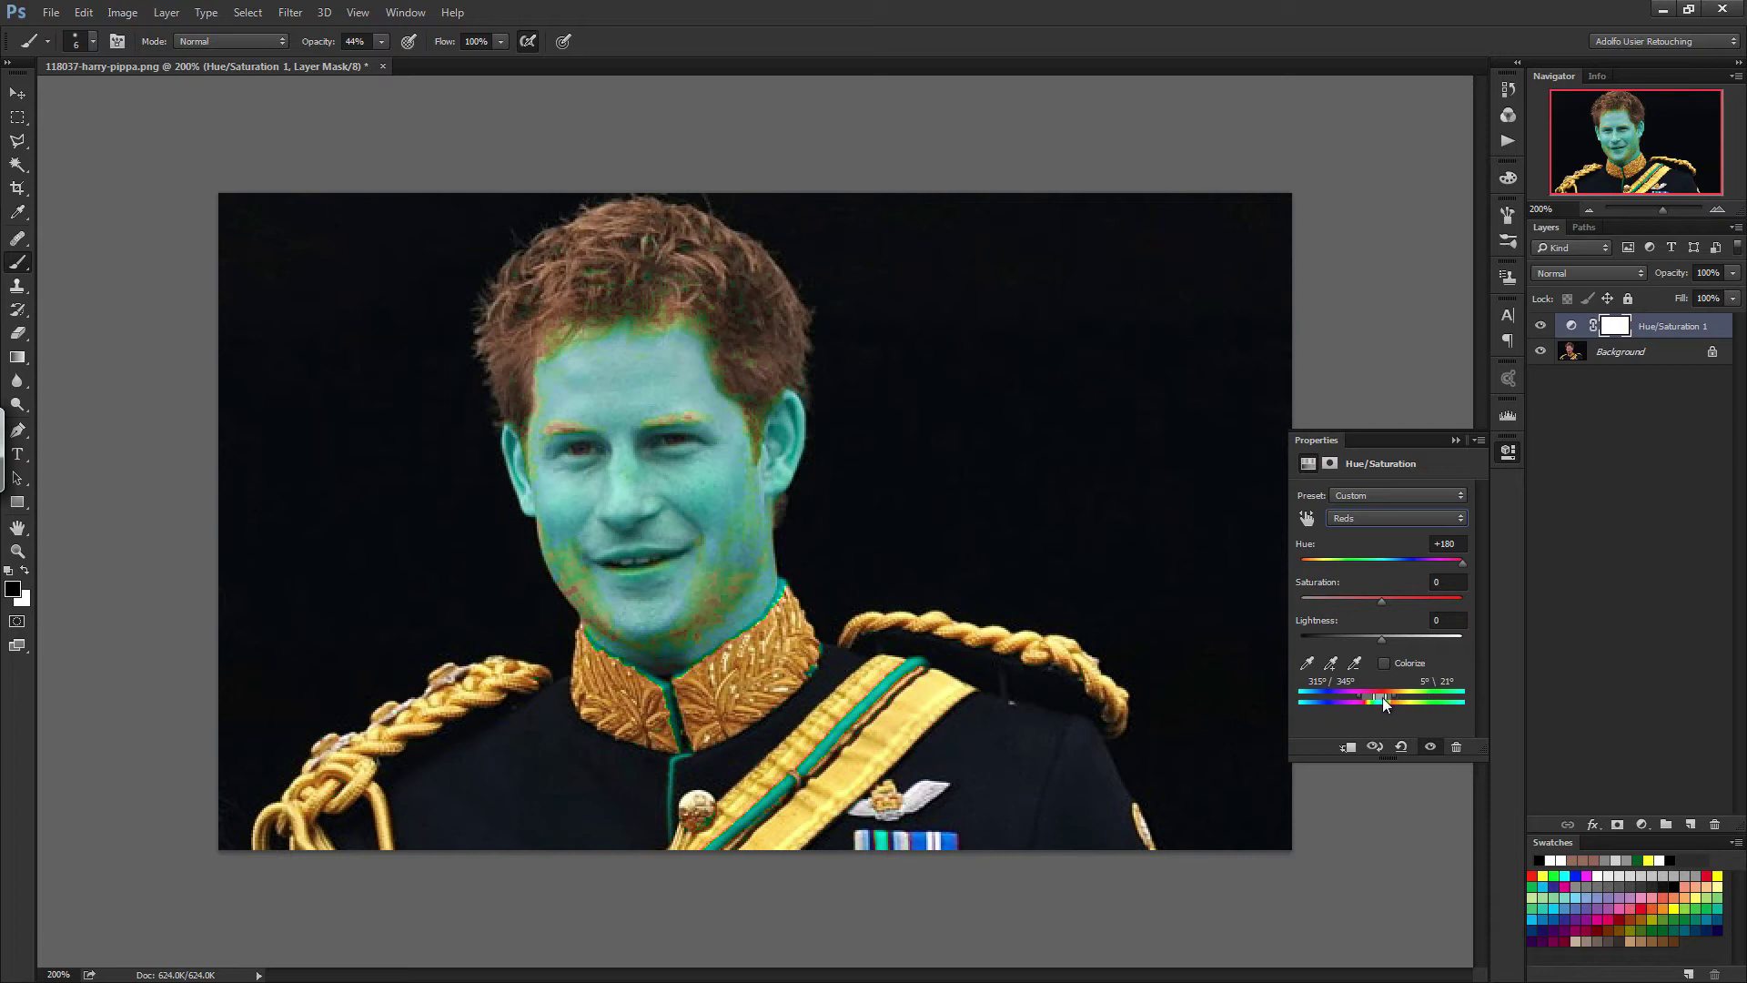
{"action": "left_click_drag", "start_coordinate": [1396, 695], "coordinate": [1387, 701]}
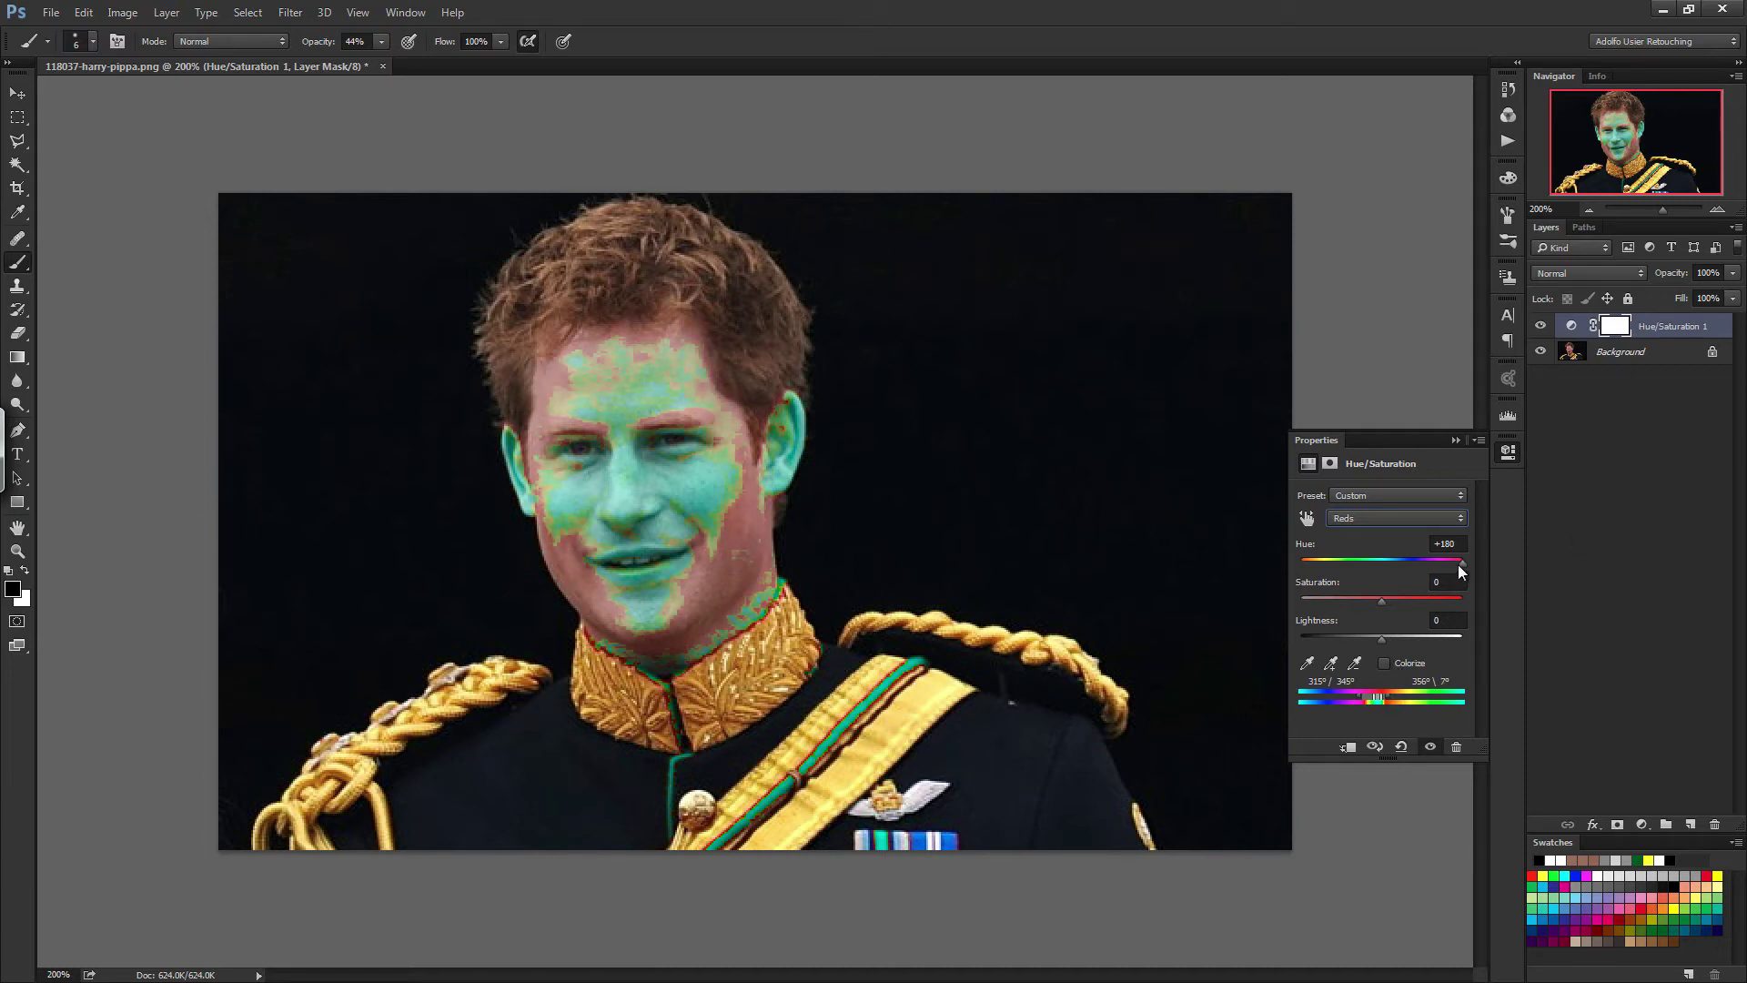
{"action": "left_click_drag", "start_coordinate": [1457, 564], "coordinate": [1394, 564]}
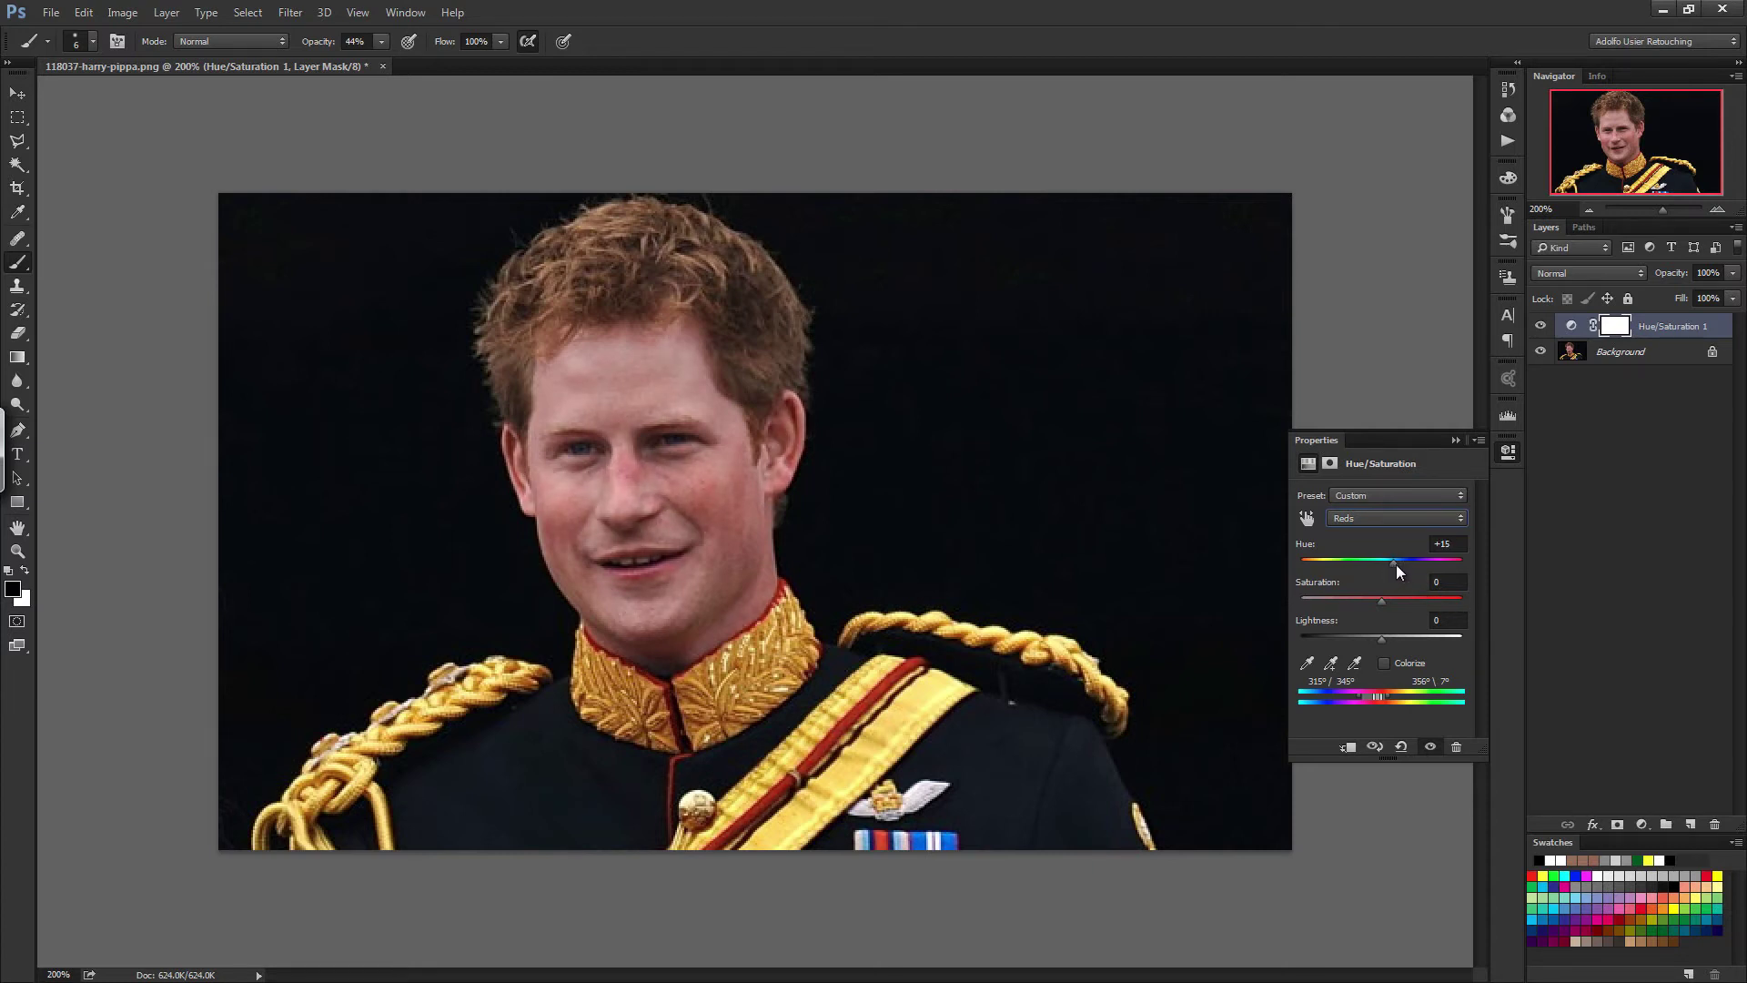
{"action": "left_click", "coordinate": [1540, 326]}
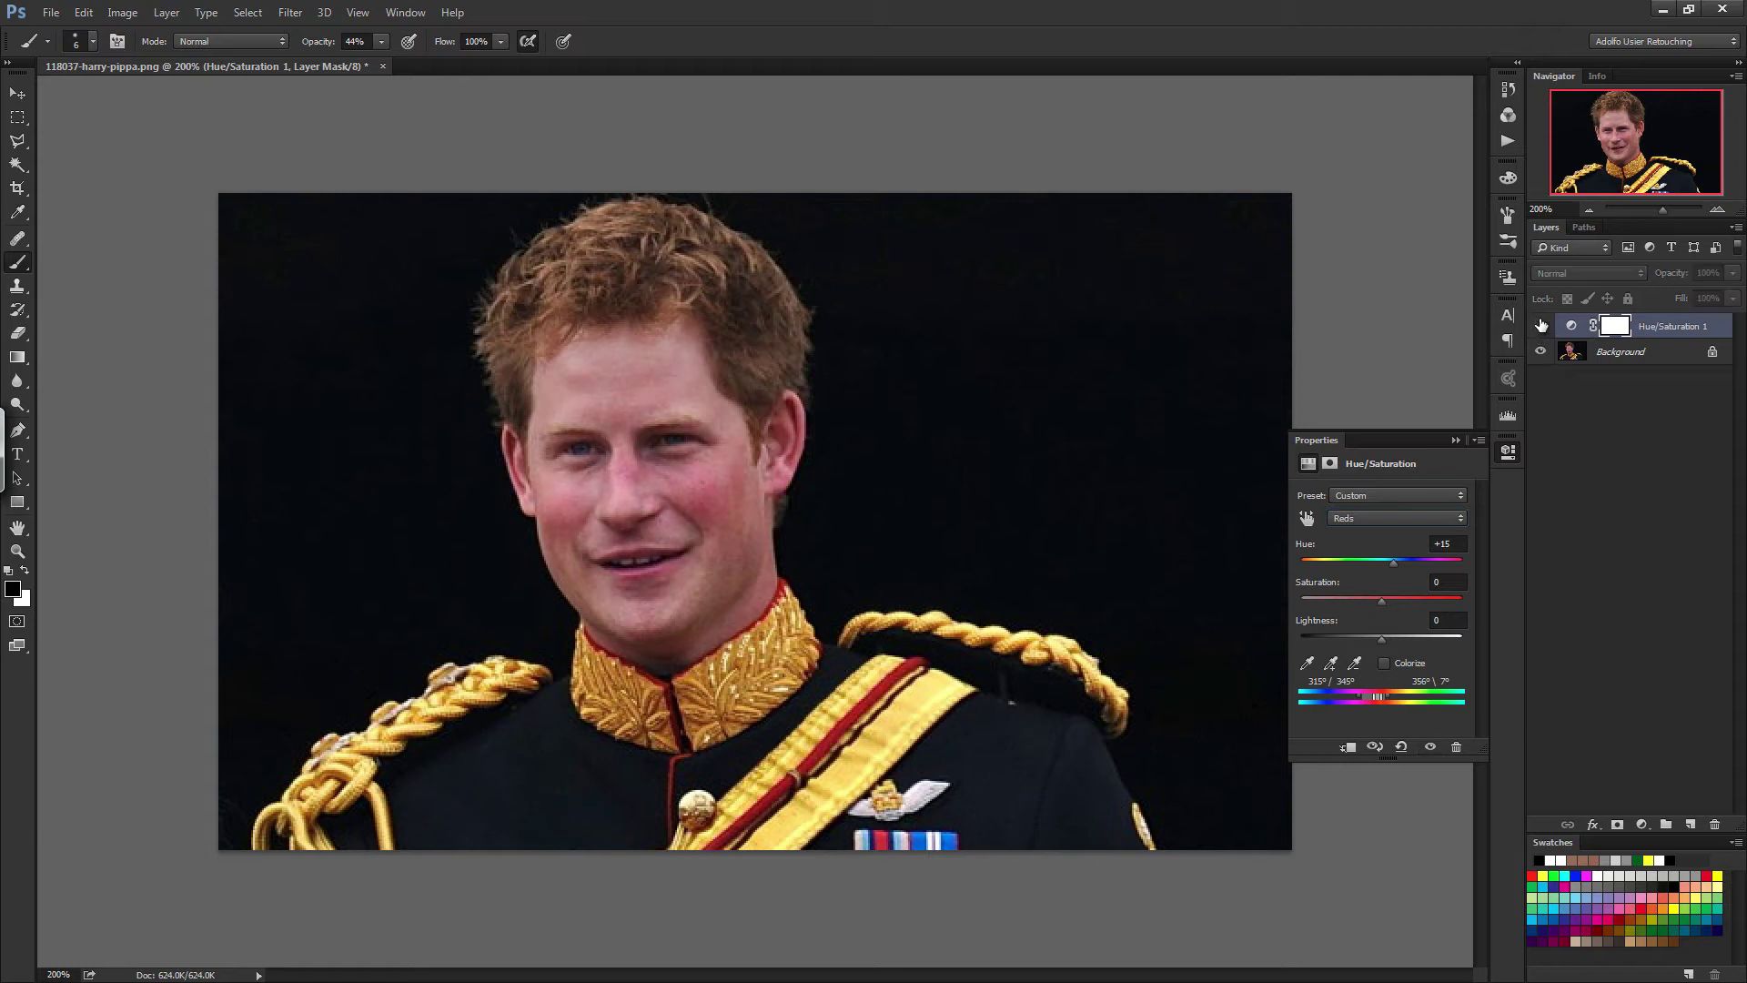
{"action": "left_click", "coordinate": [1540, 324]}
{"action": "left_click", "coordinate": [1538, 325]}
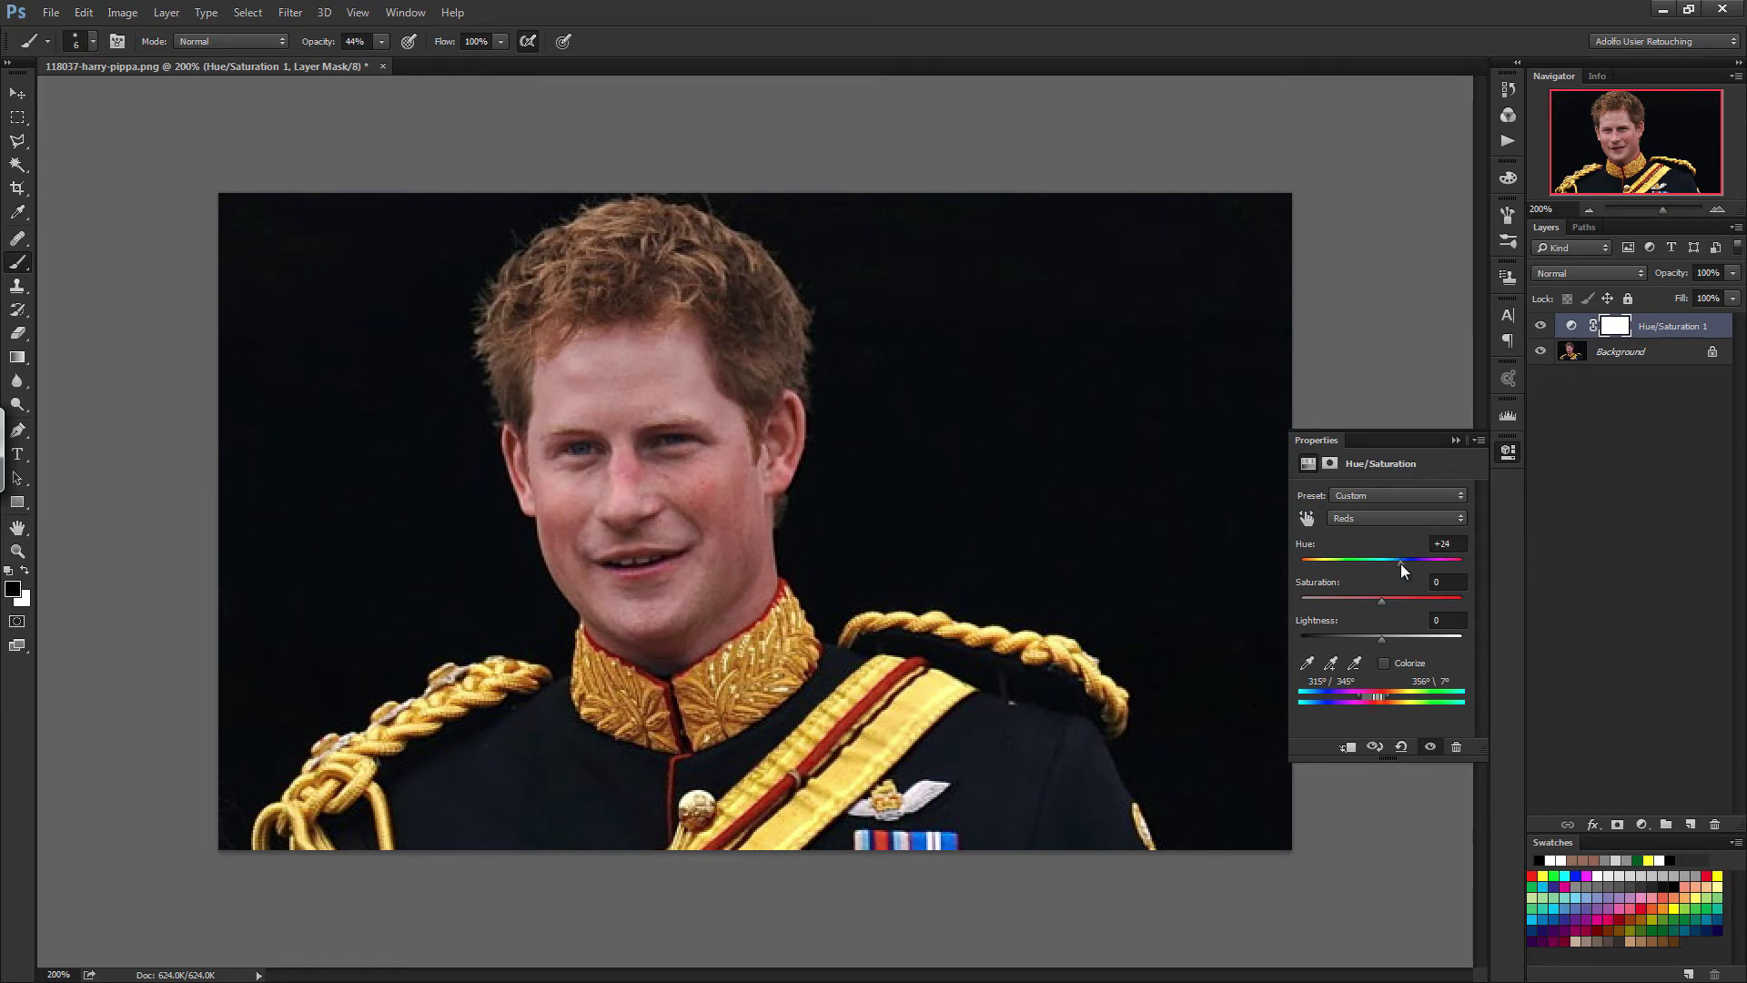
{"action": "left_click_drag", "start_coordinate": [1400, 564], "coordinate": [1374, 566]}
Add a second Hue/Saturation layer on Reds, narrow its range and give it a small positive Hue shift.
{"action": "left_click", "coordinate": [1642, 823]}
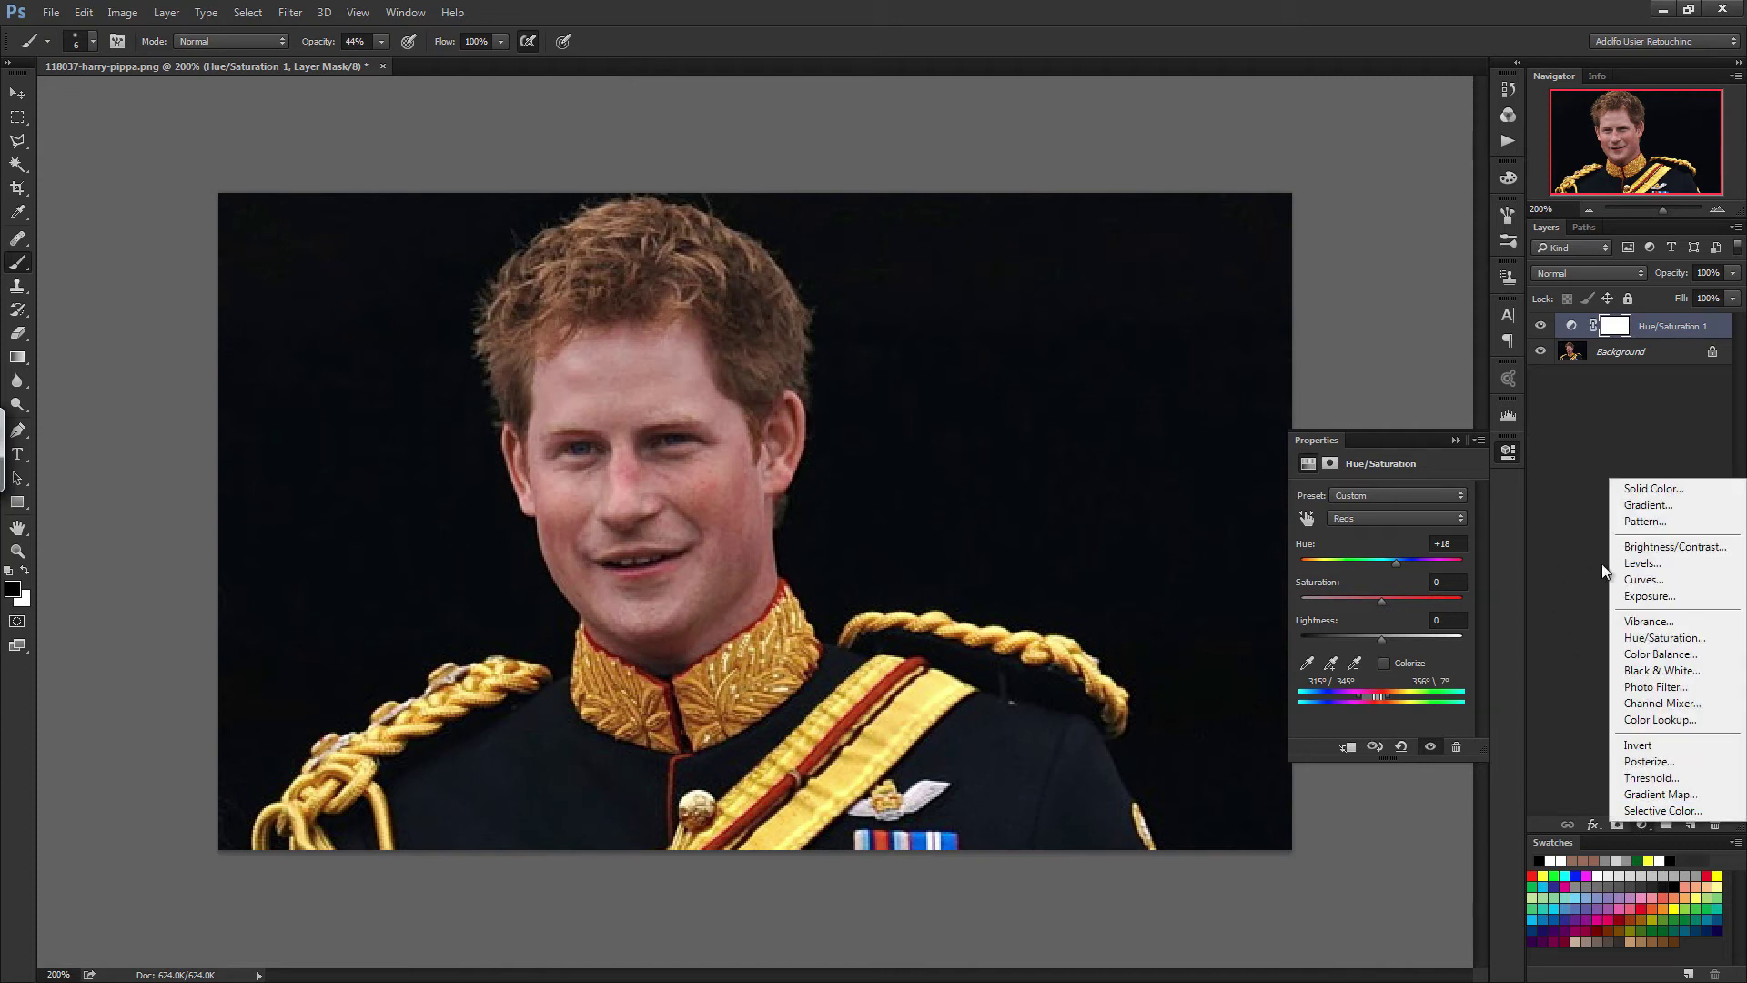
{"action": "left_click", "coordinate": [1661, 636]}
{"action": "left_click", "coordinate": [1360, 518]}
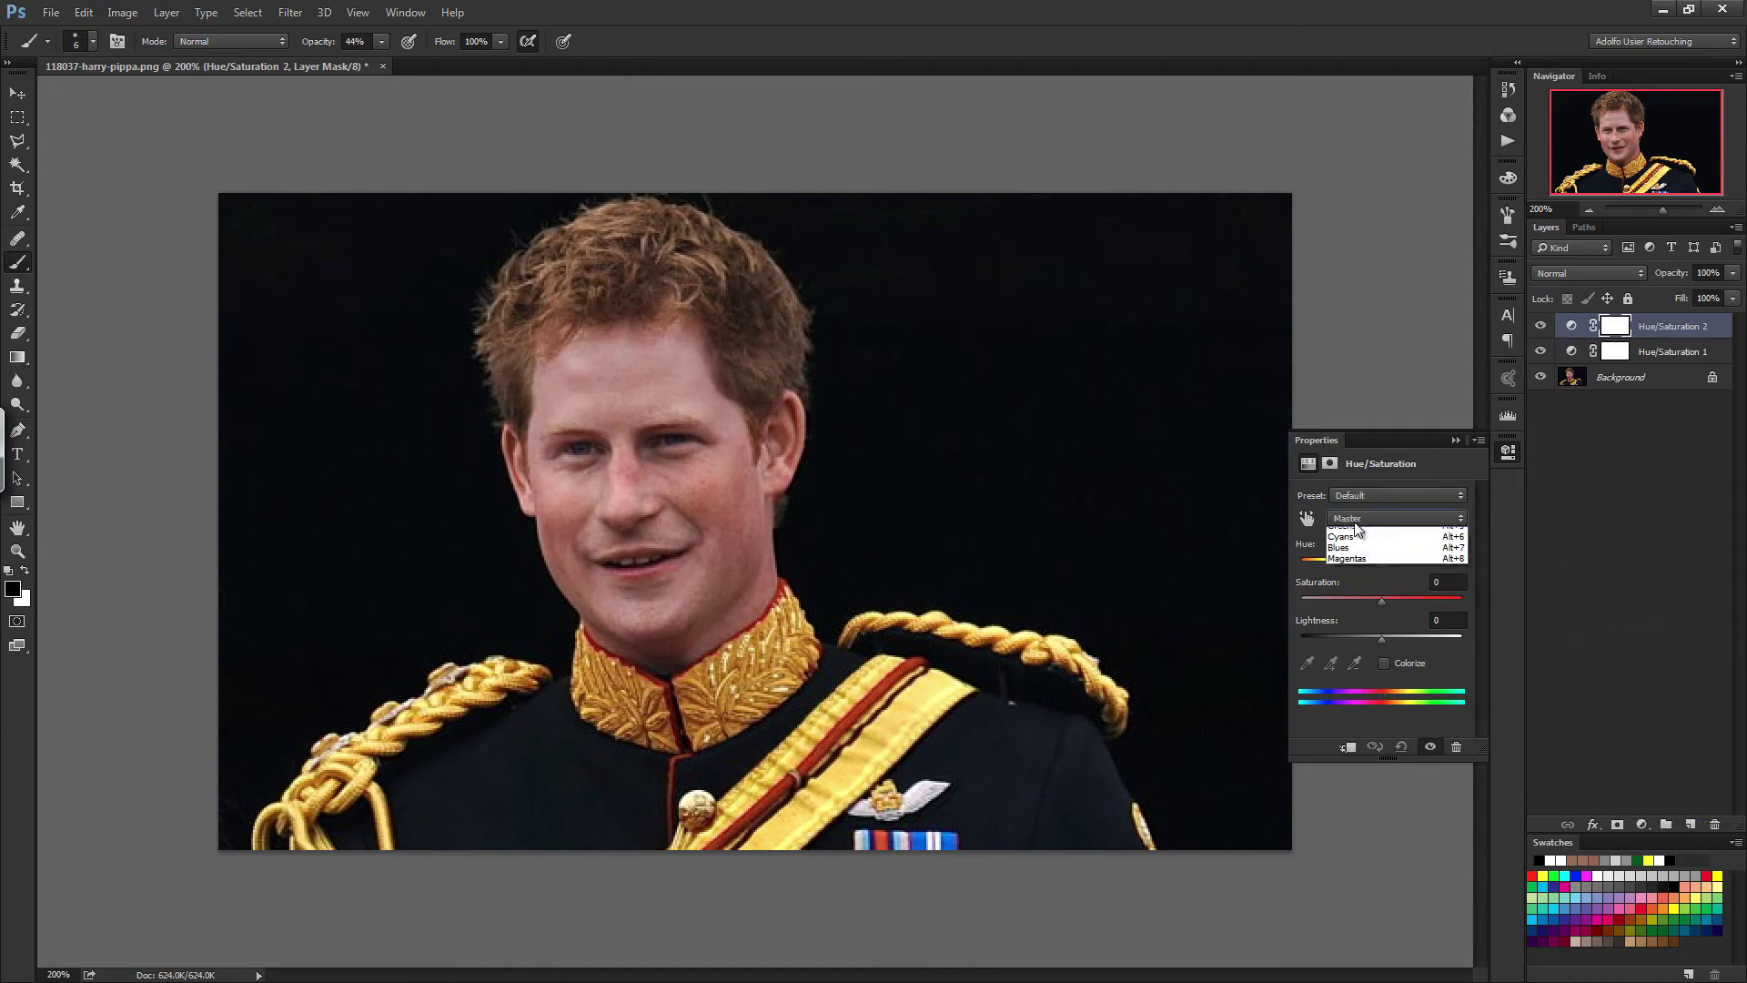
{"action": "left_click", "coordinate": [1360, 538]}
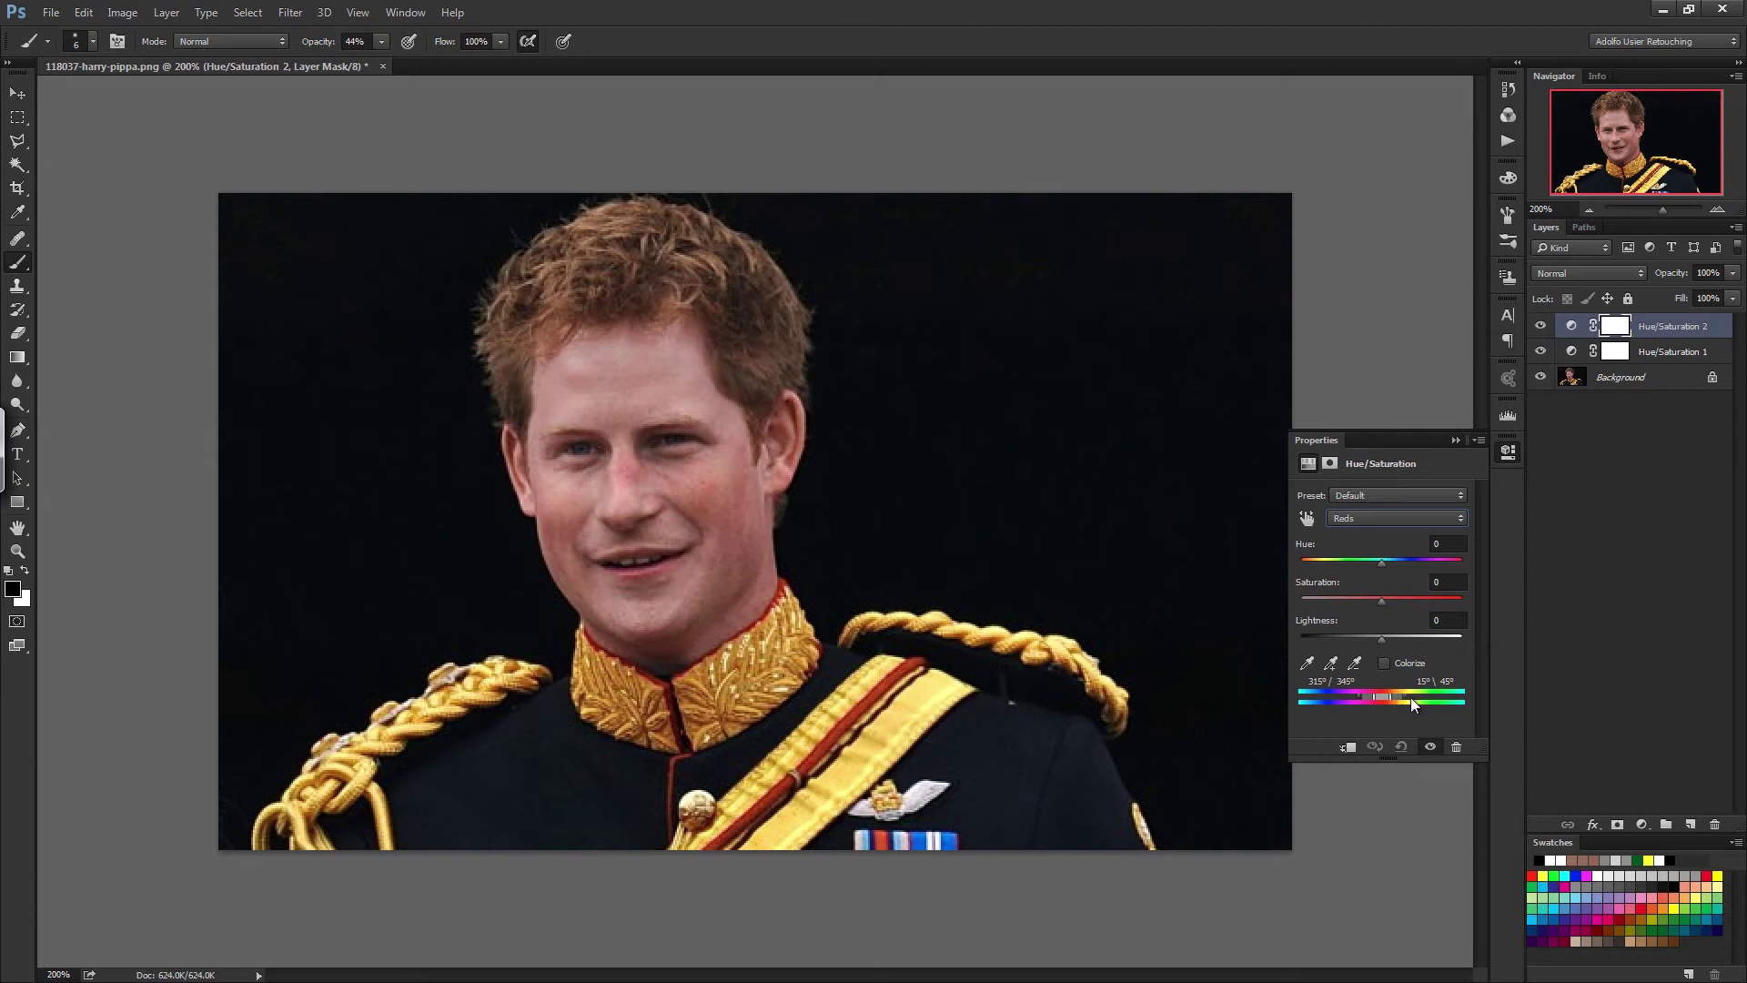
{"action": "left_click_drag", "start_coordinate": [1392, 700], "coordinate": [1388, 698]}
{"action": "left_click_drag", "start_coordinate": [1389, 571], "coordinate": [1397, 568]}
{"action": "left_click", "coordinate": [1653, 353]}
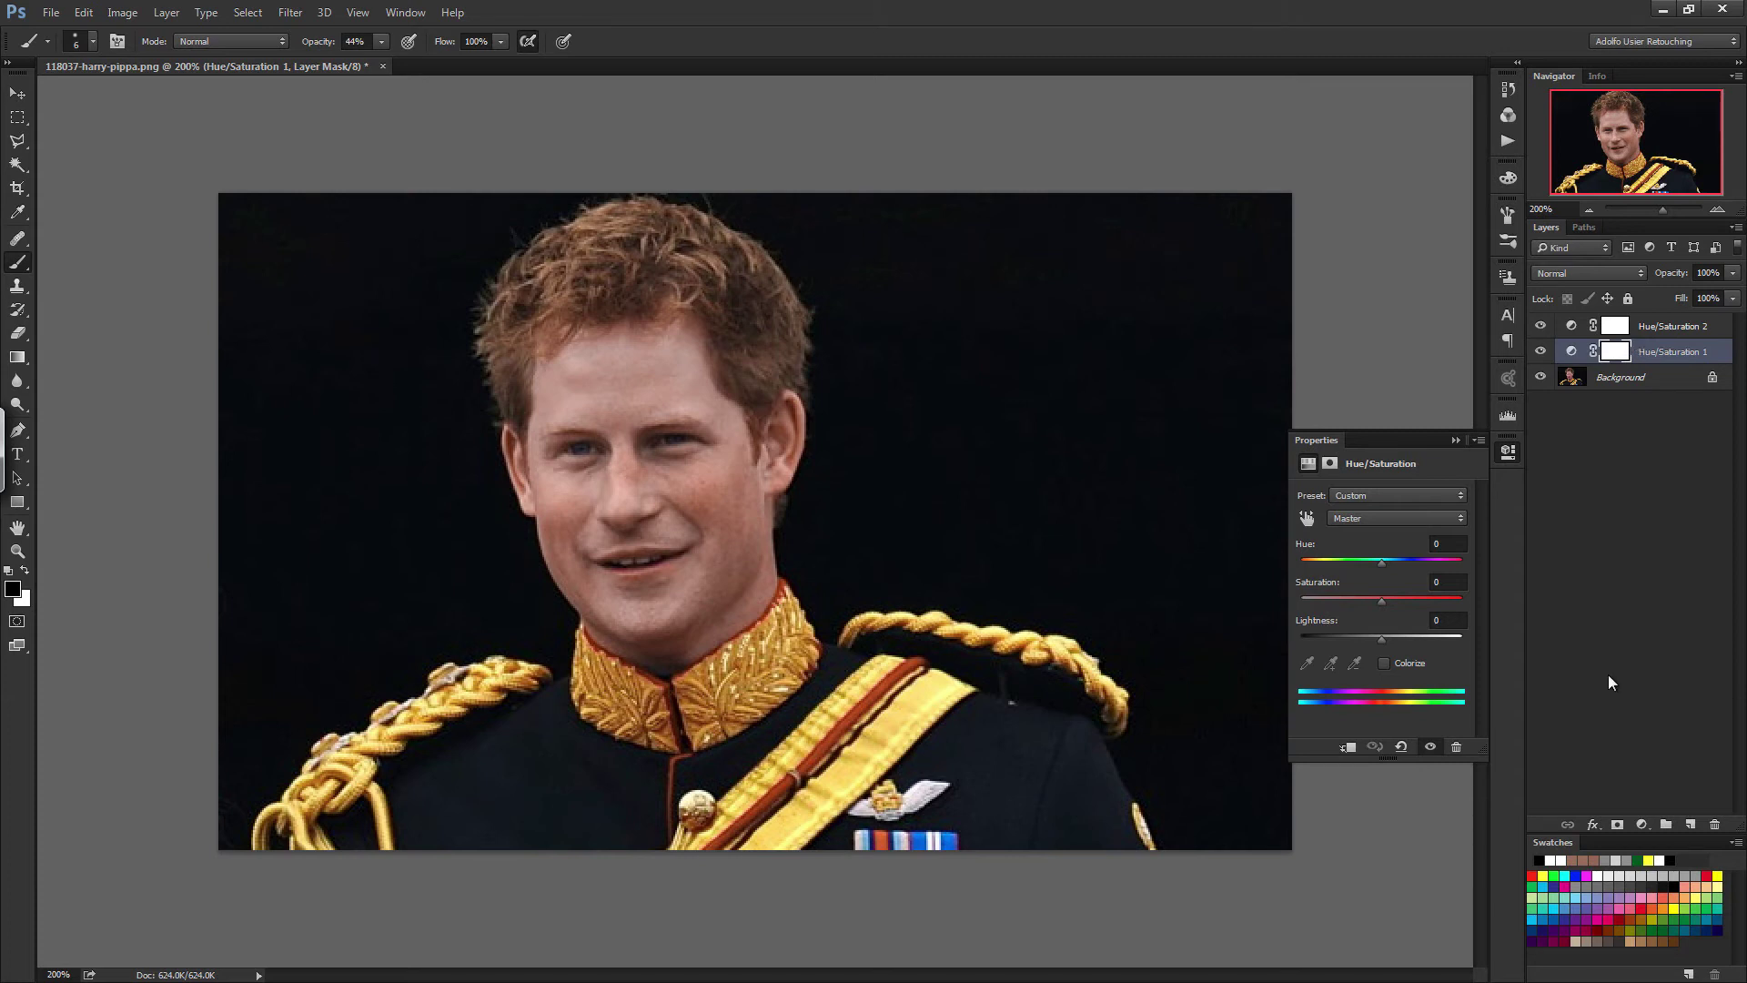
Group Hue/Saturation 1 as 'Correction', move Hue/Saturation 2 into it and collapse the group.
{"action": "key", "text": "ctrl+g"}
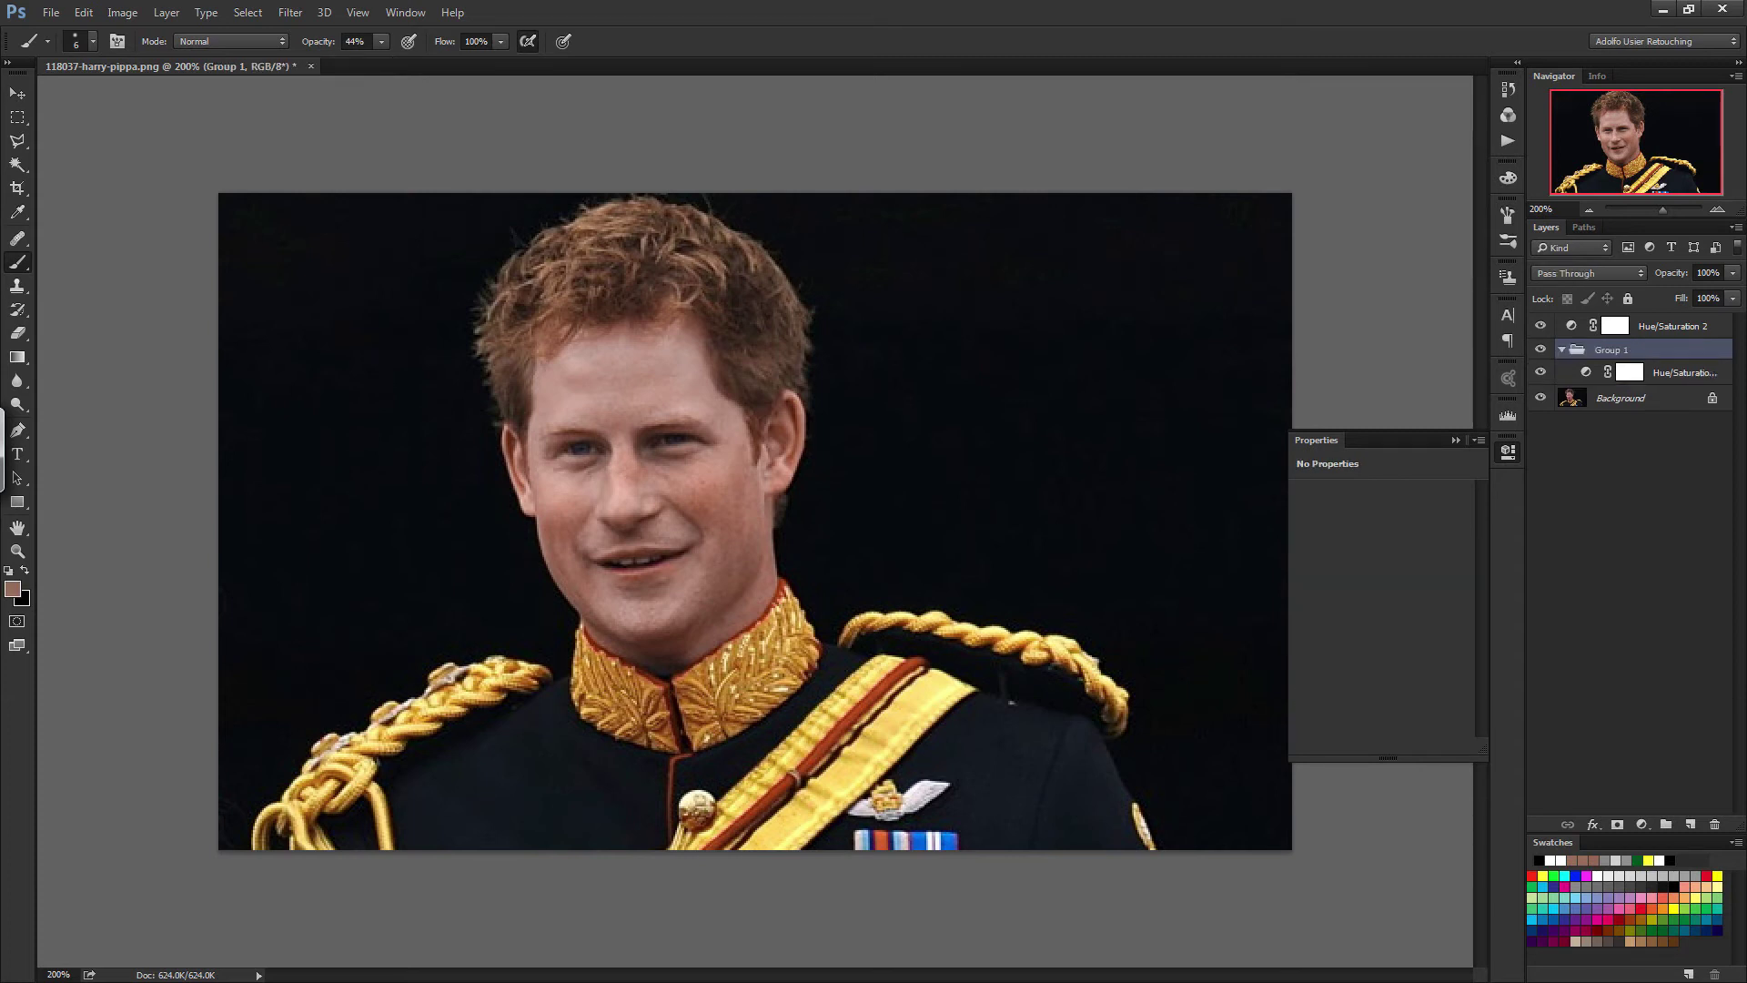
{"action": "double_click", "coordinate": [1623, 350]}
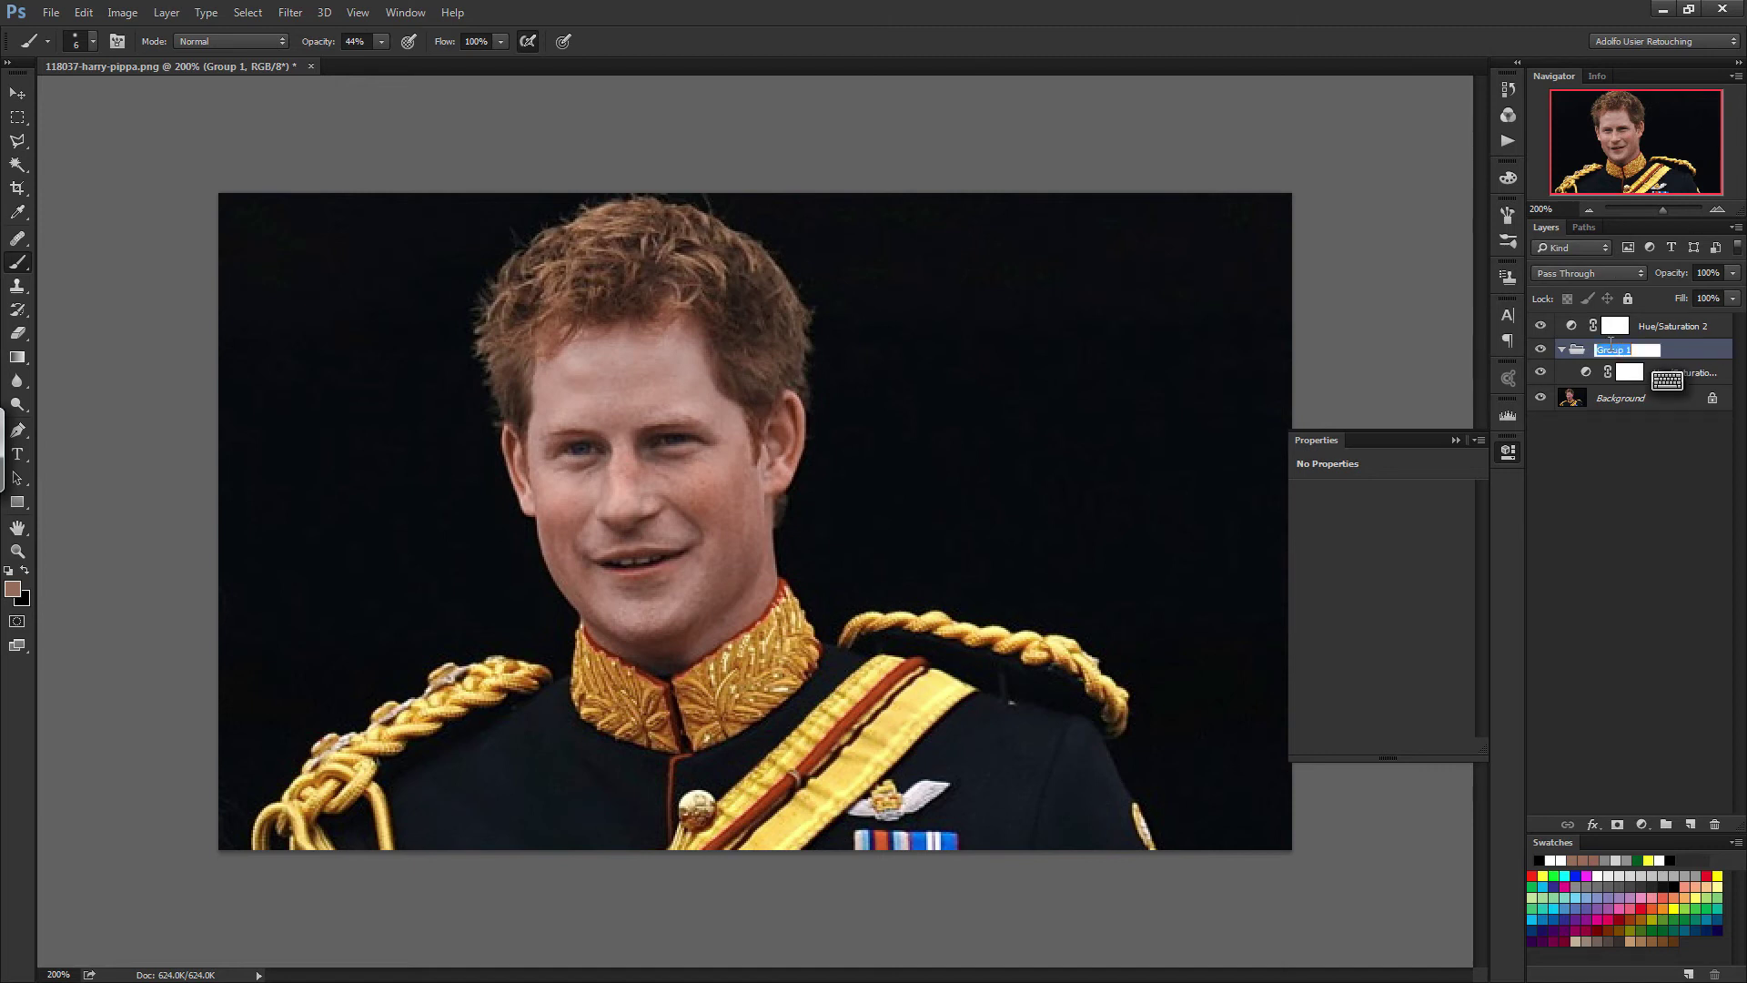
{"action": "type", "text": "C"}
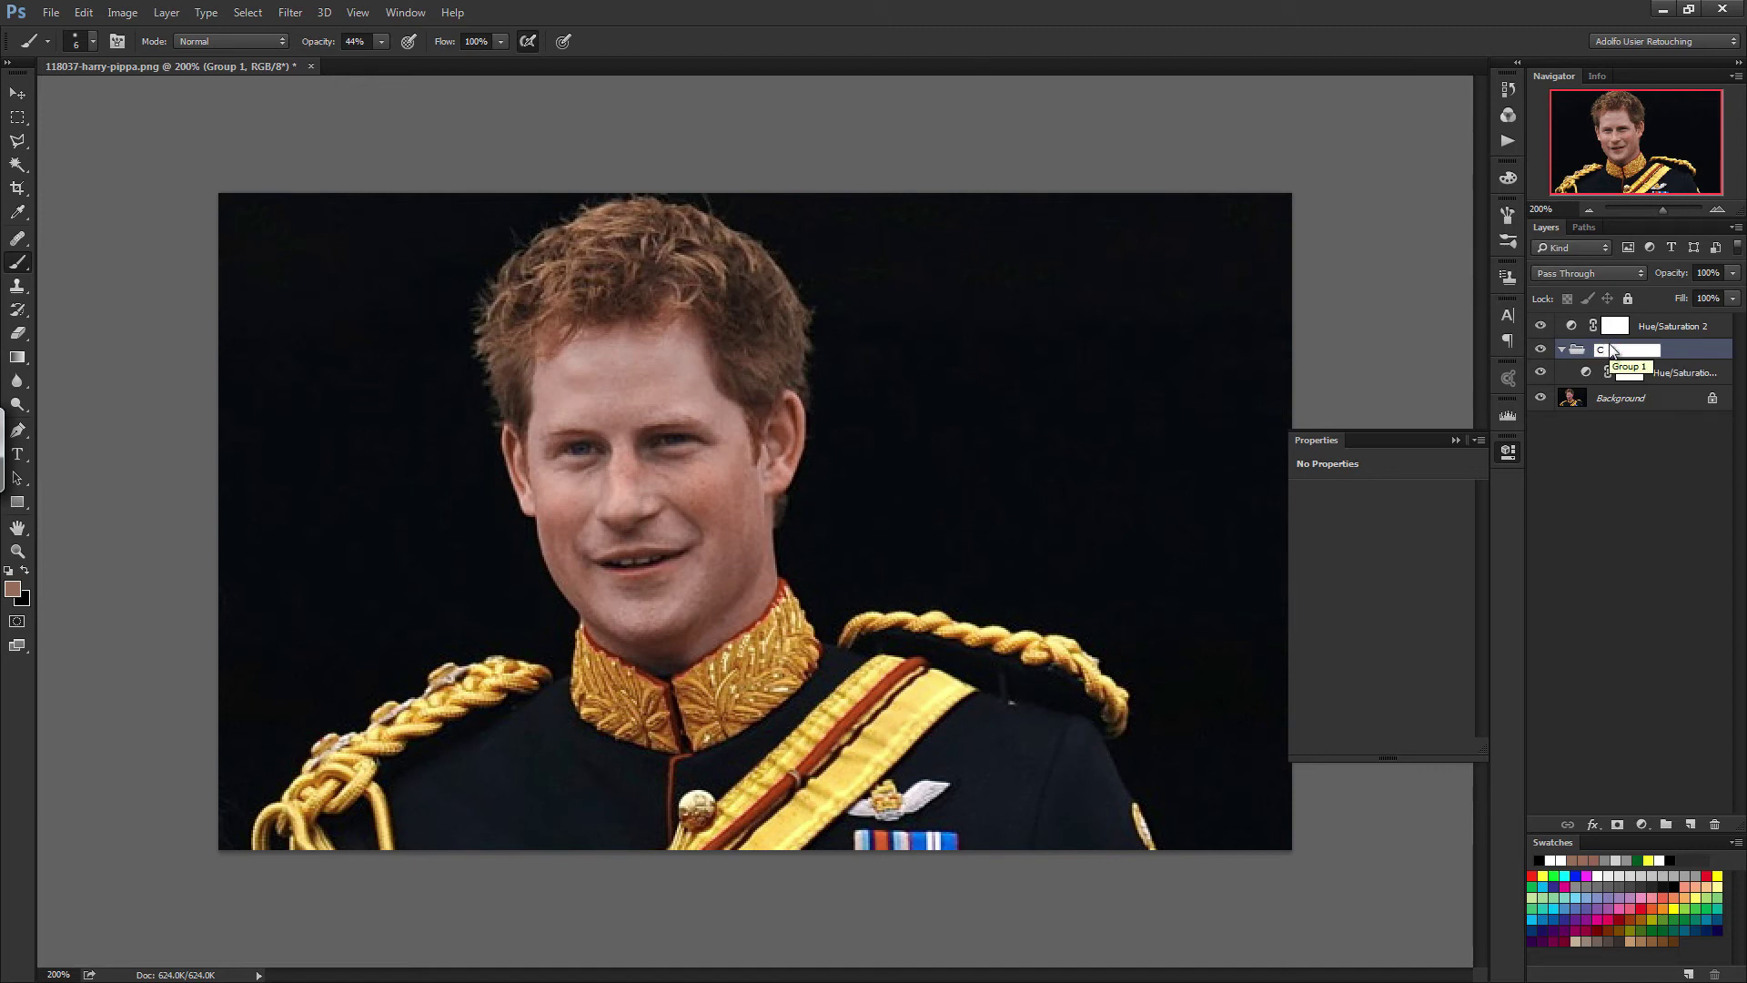
{"action": "type", "text": "orrect"}
{"action": "type", "text": "ion"}
{"action": "key", "text": "Return"}
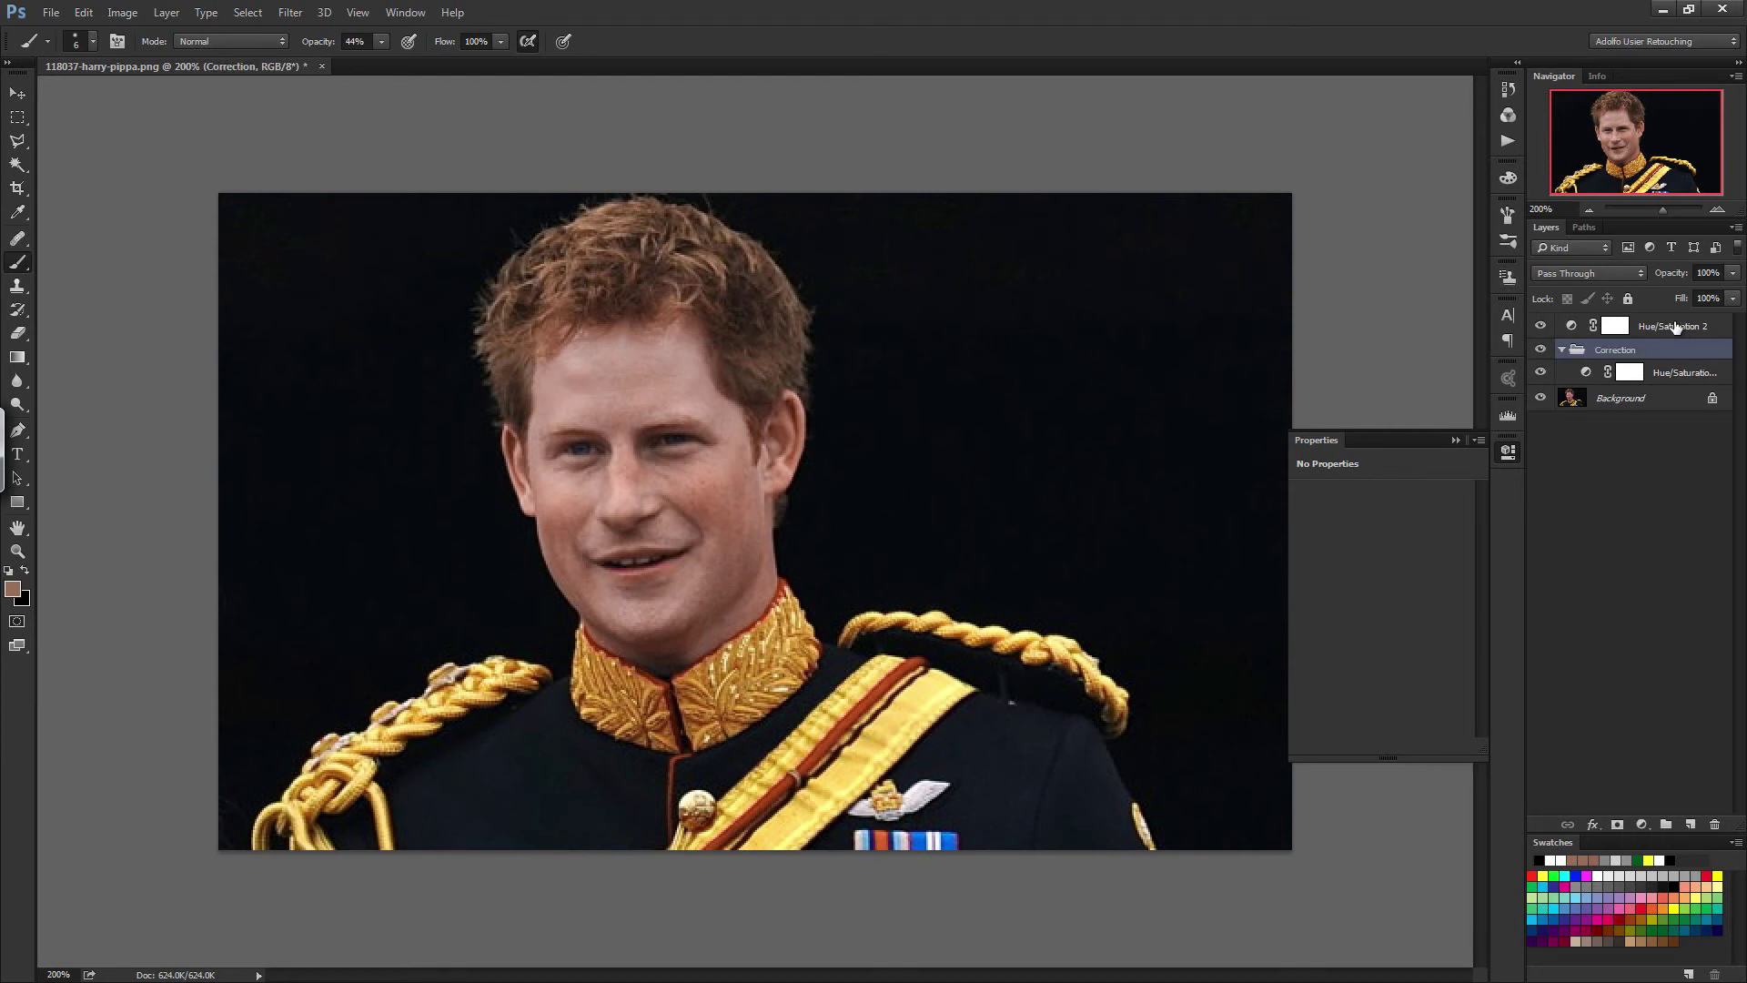
{"action": "left_click_drag", "start_coordinate": [1675, 327], "coordinate": [1624, 351]}
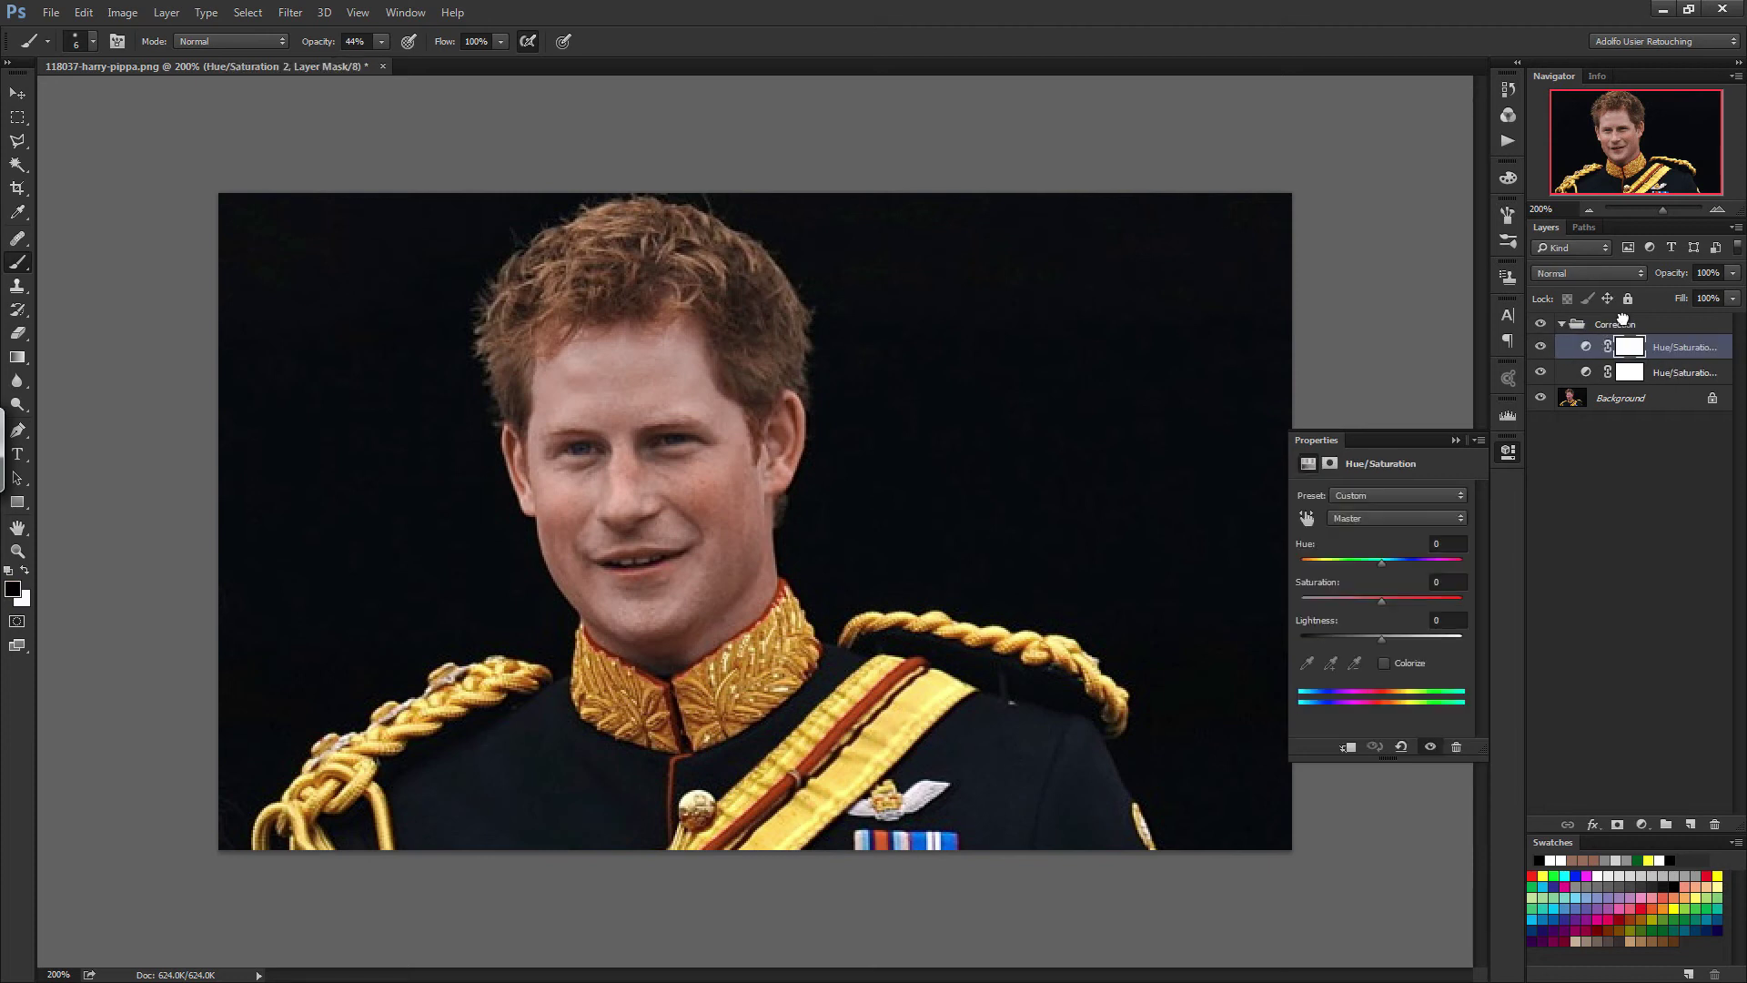
{"action": "left_click", "coordinate": [1621, 323]}
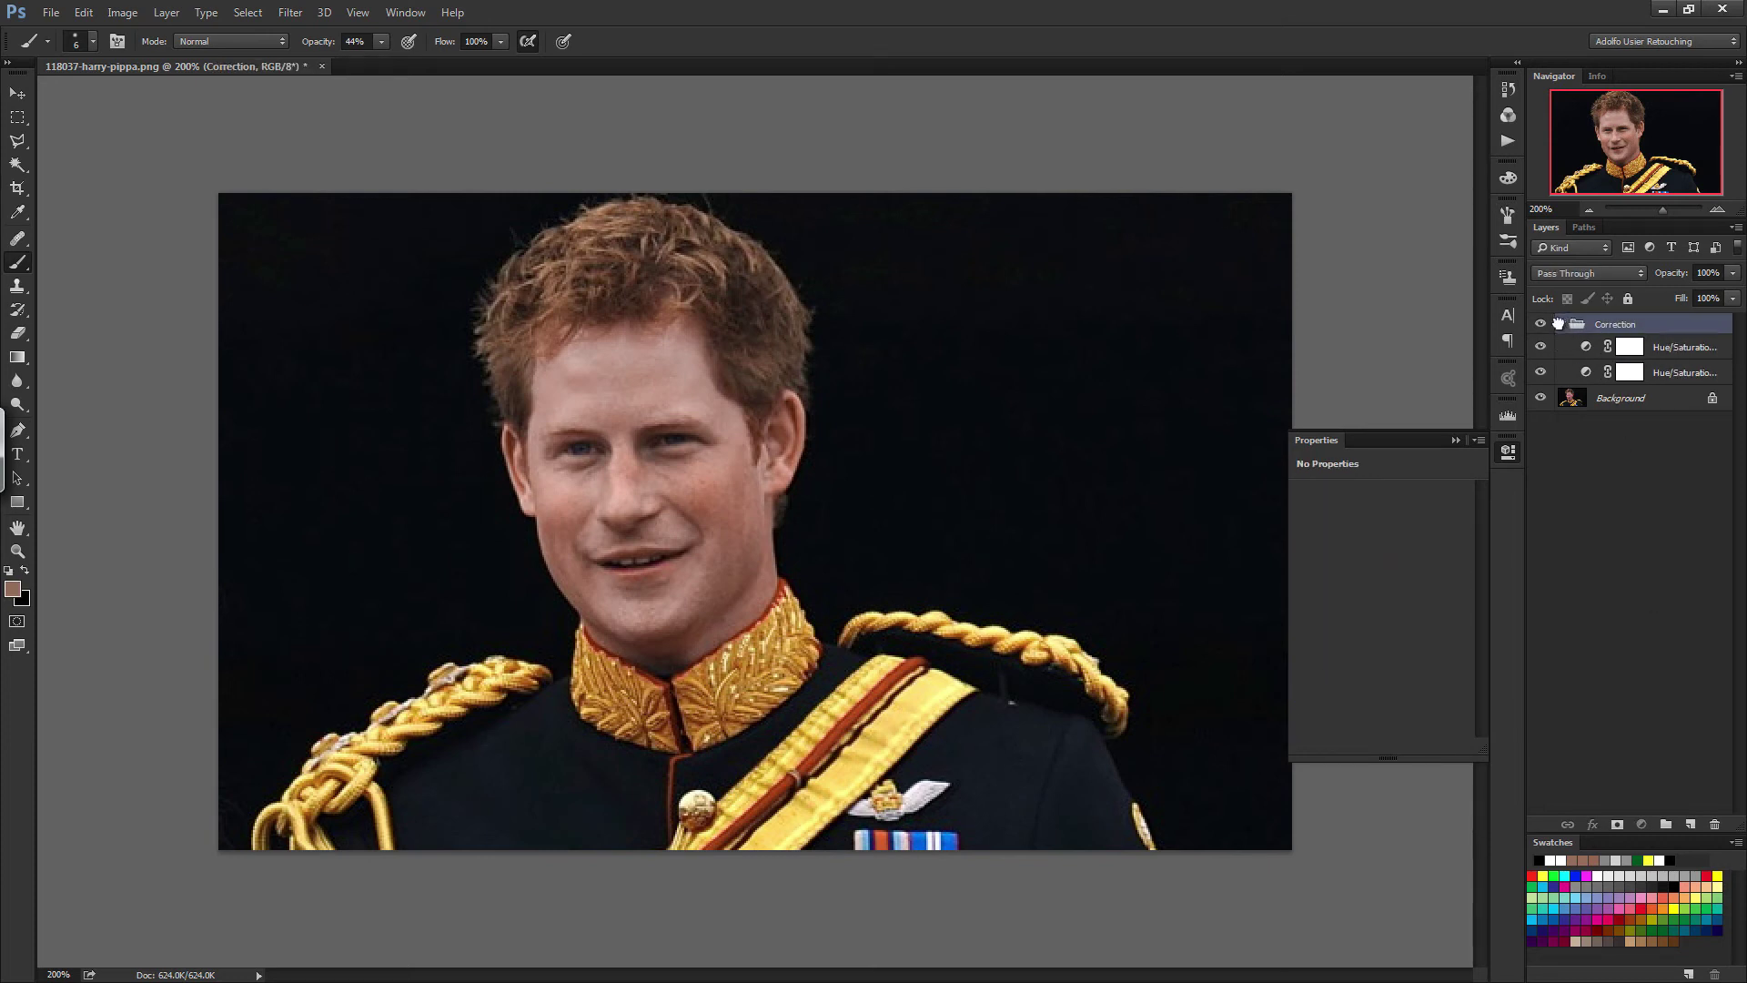
{"action": "left_click", "coordinate": [1561, 324]}
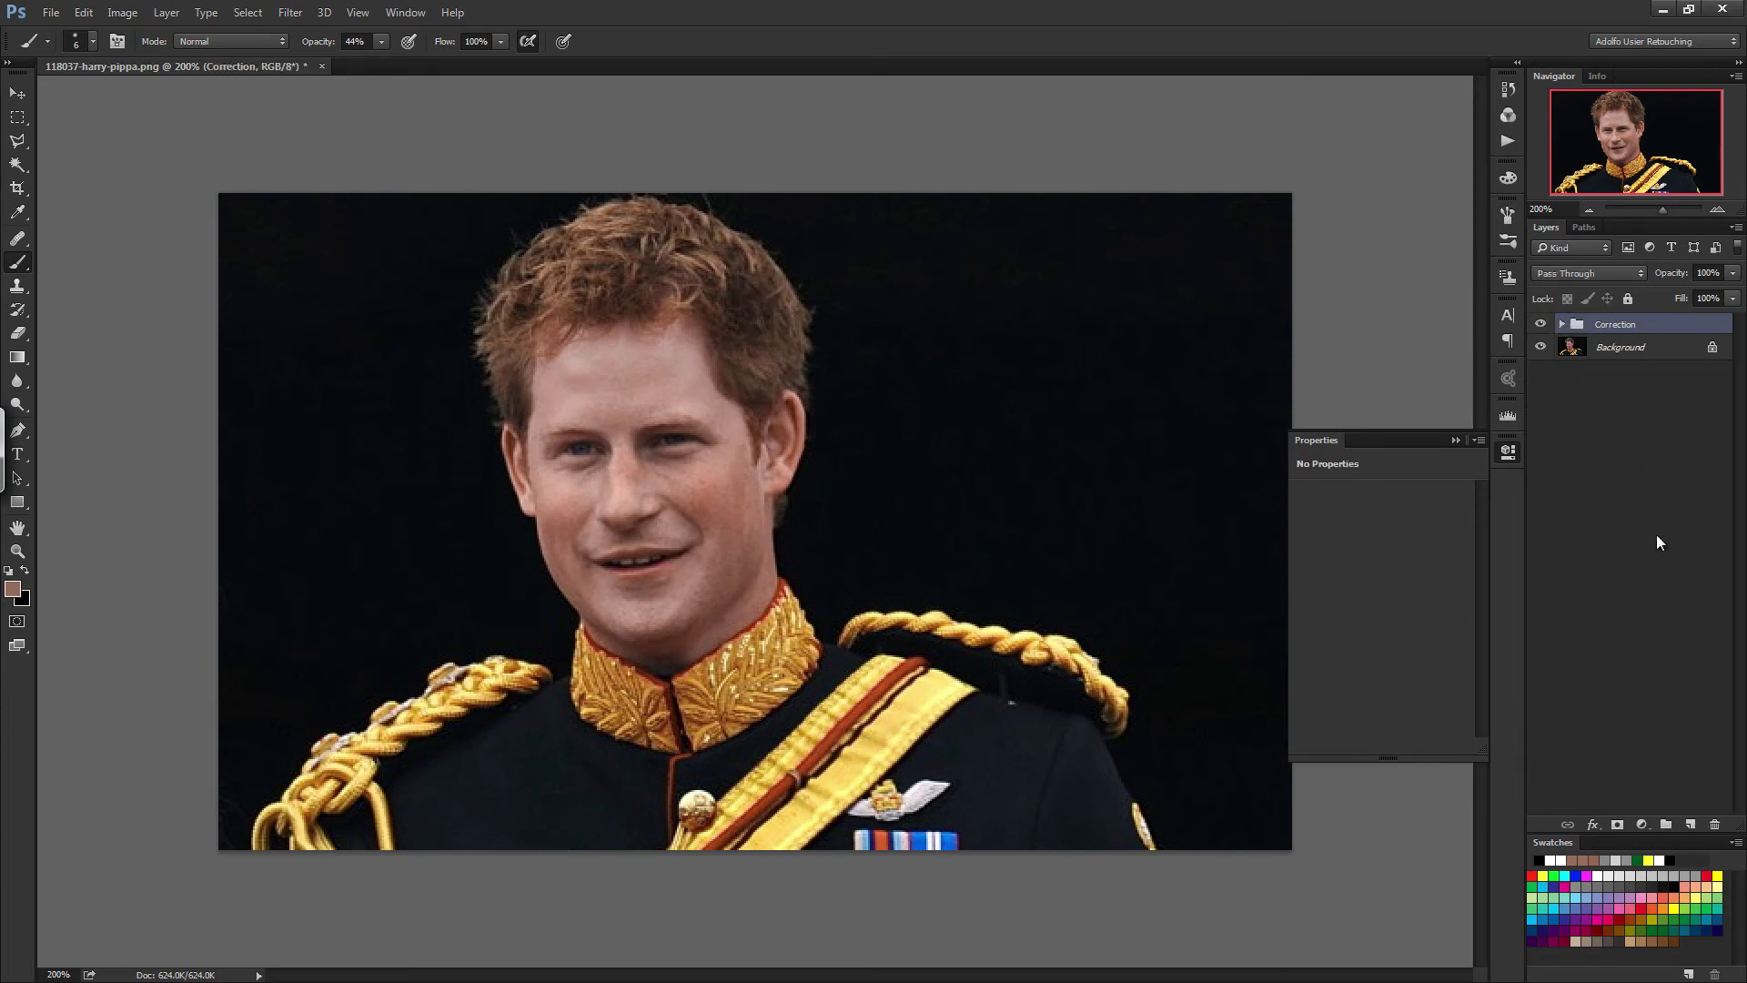
Add a layer mask to the Correction group and set the foreground colour to black.
{"action": "left_click", "coordinate": [1617, 824]}
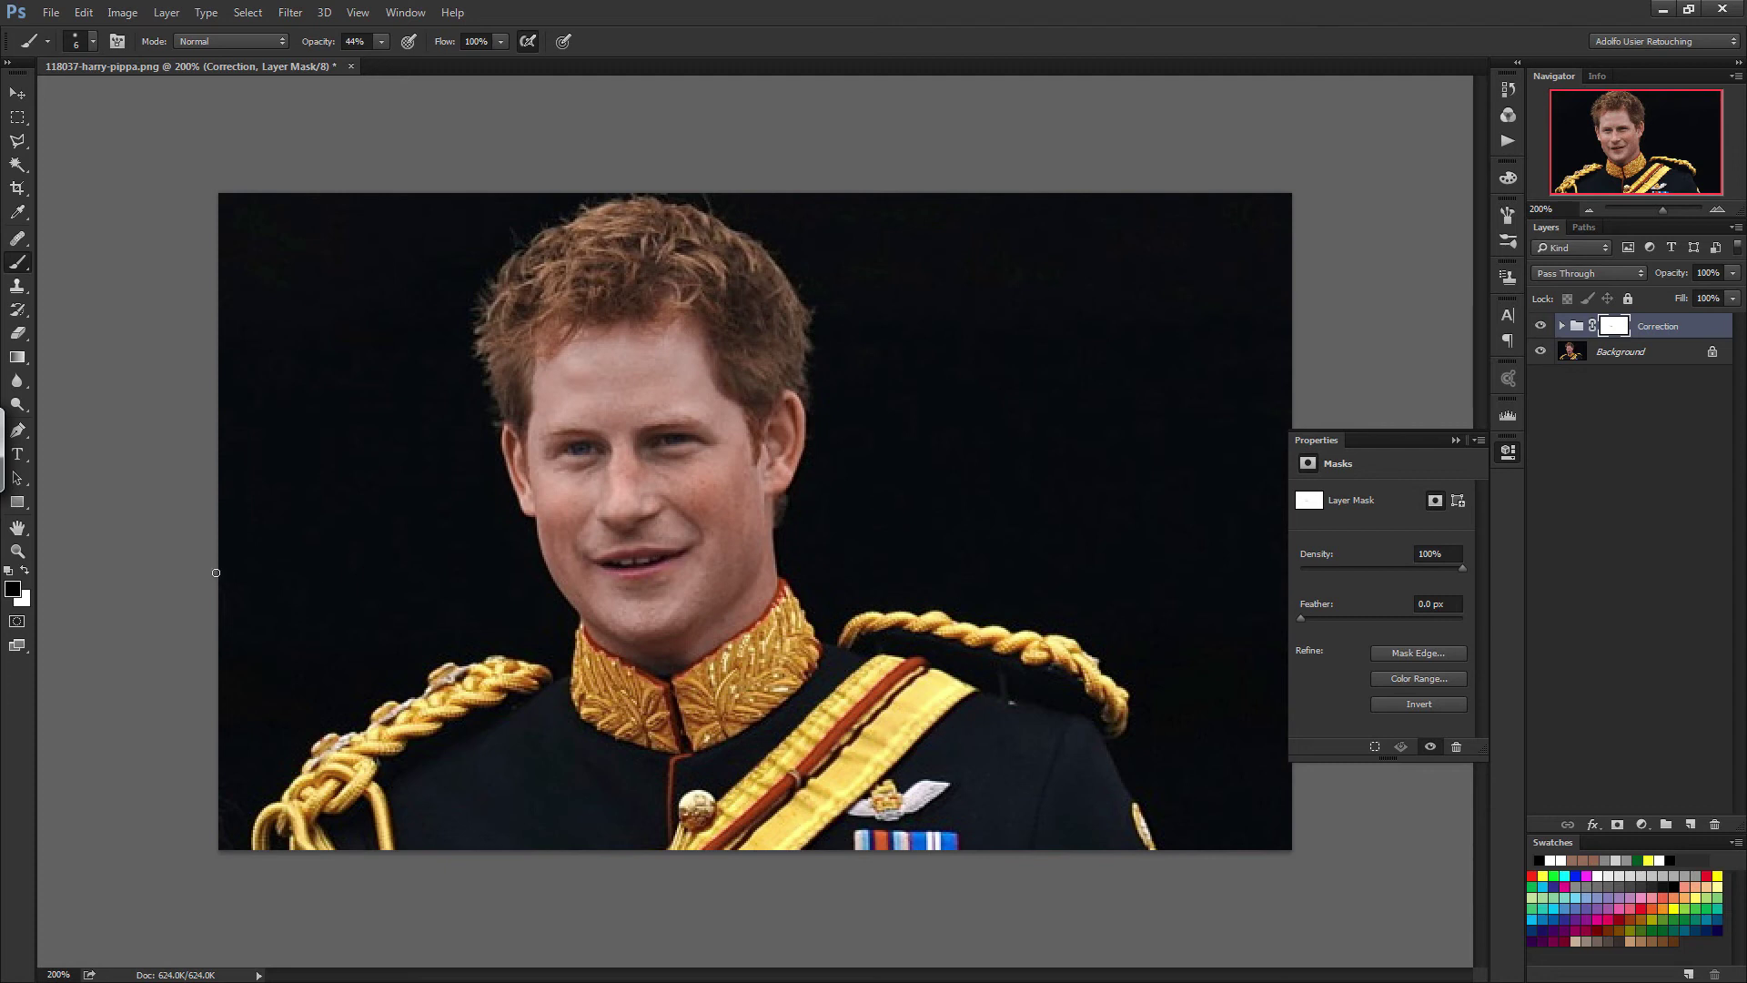
{"action": "left_click", "coordinate": [13, 587]}
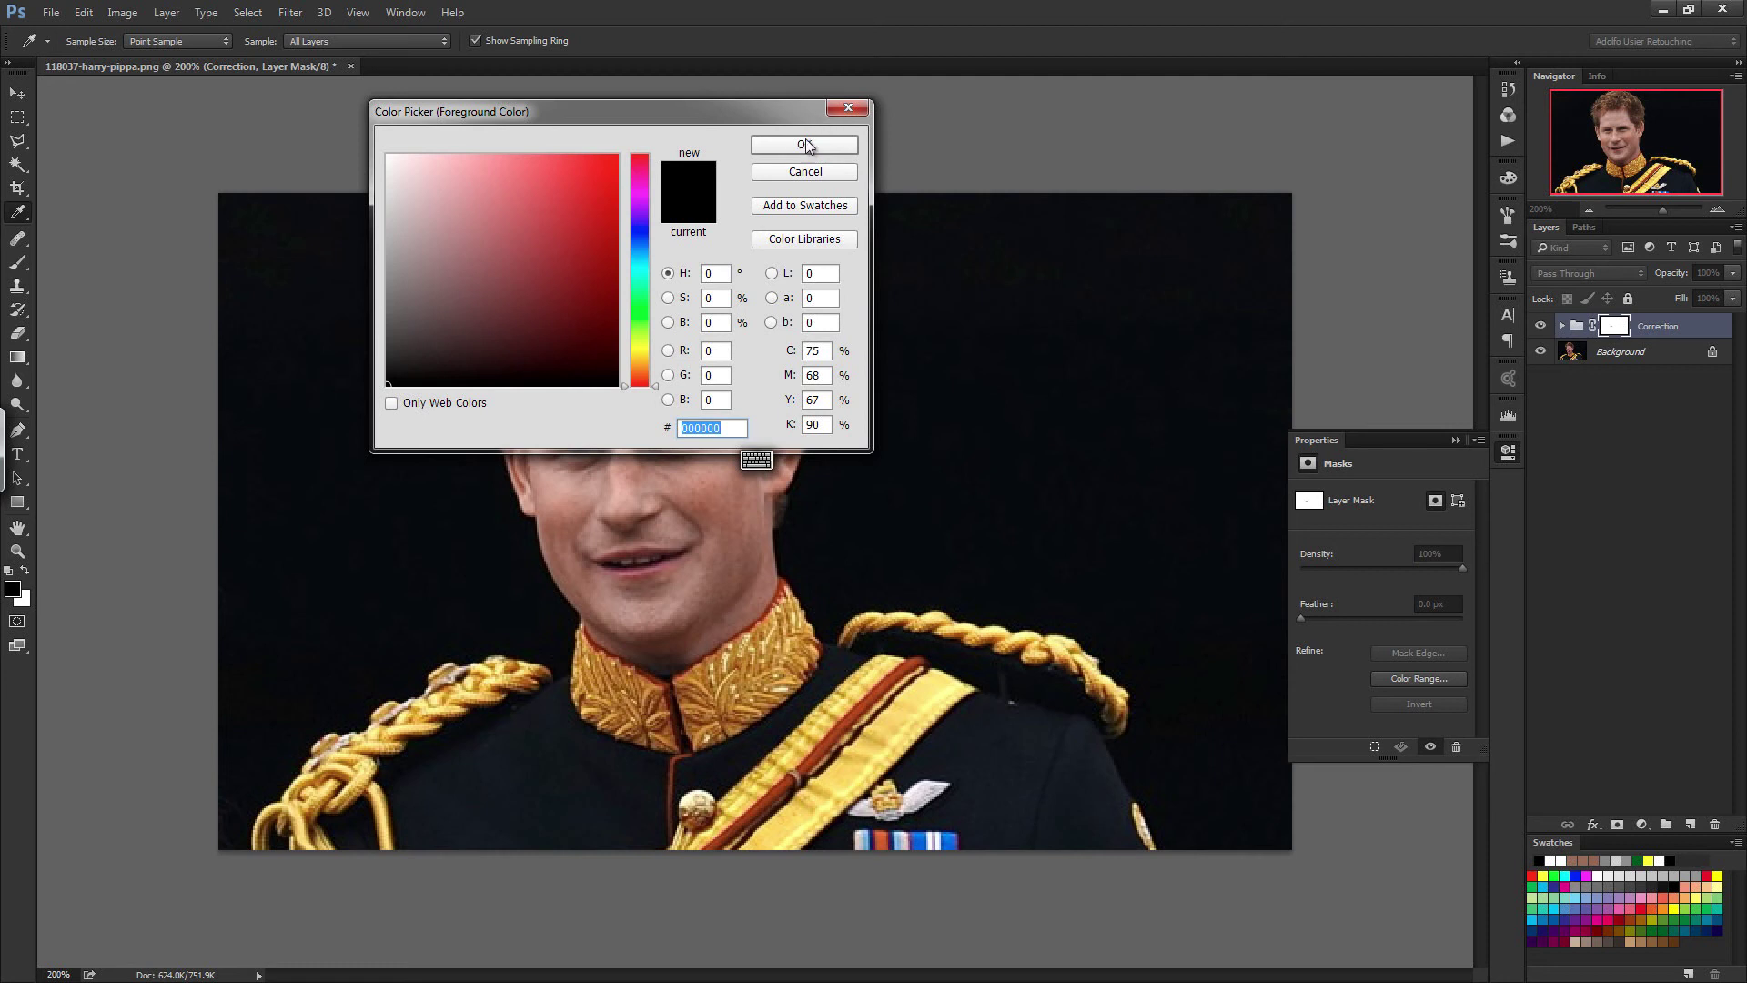
{"action": "left_click", "coordinate": [804, 144]}
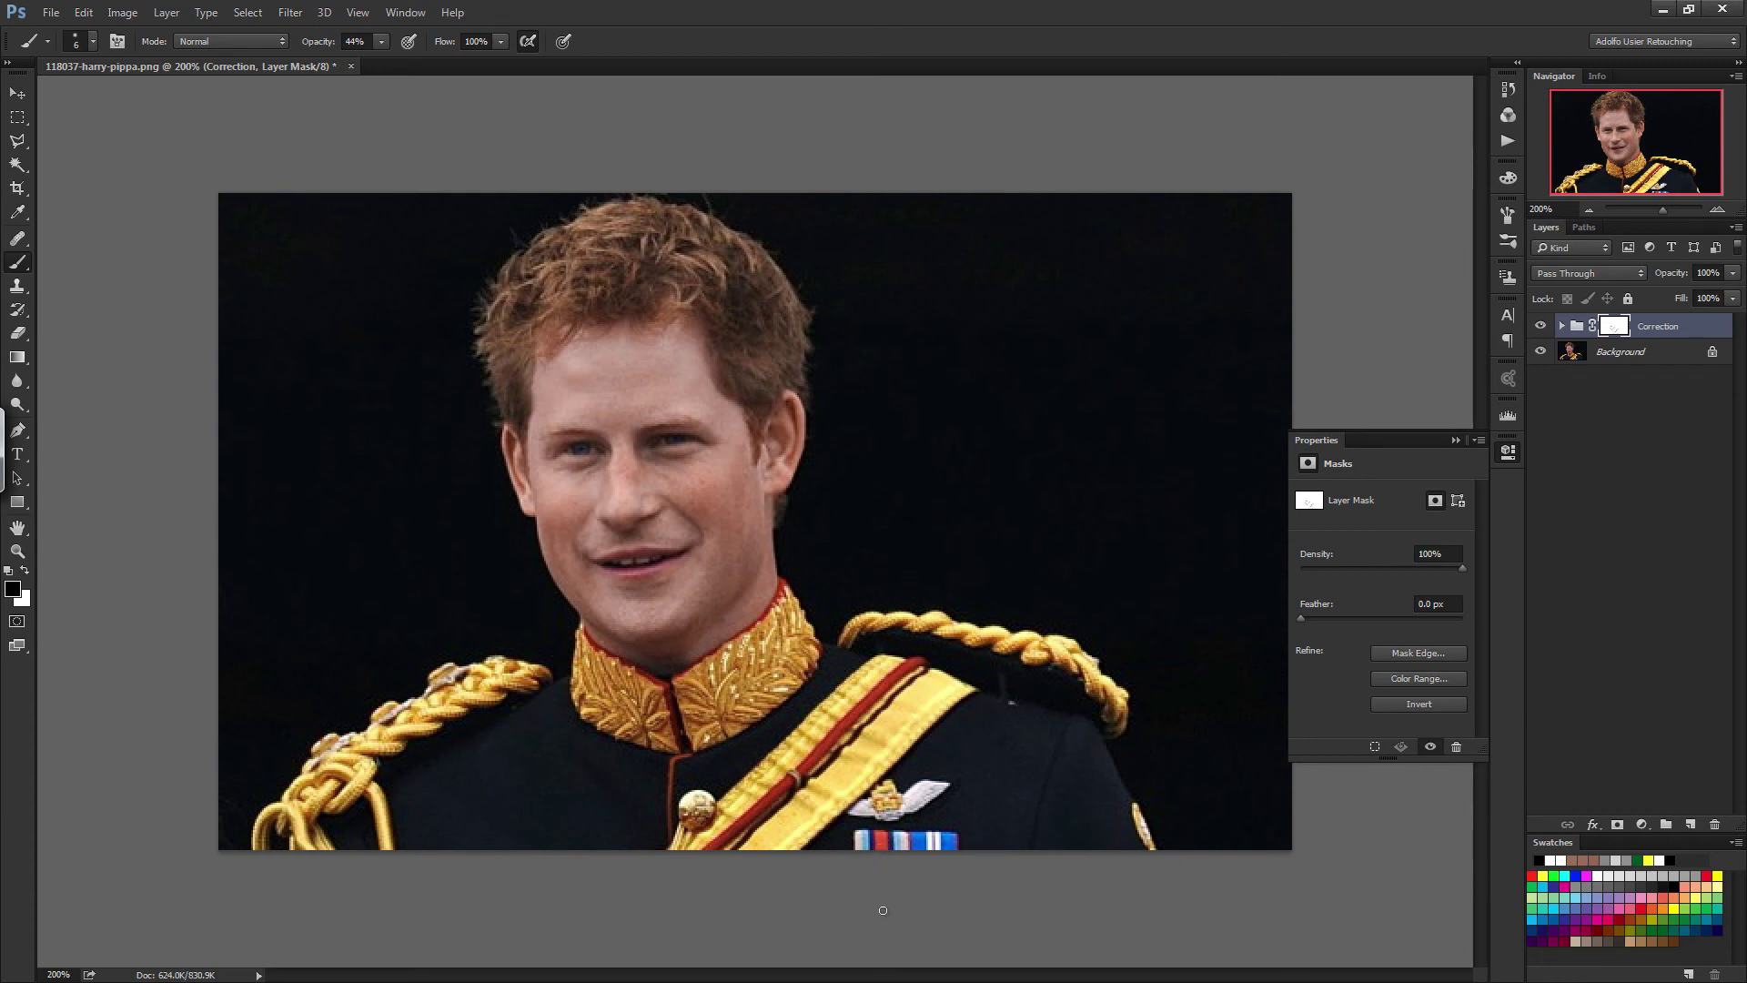
Compare the face with the Correction group on and off and set its opacity to 84%.
{"action": "left_click", "coordinate": [1541, 327]}
{"action": "left_click", "coordinate": [1540, 327]}
{"action": "left_click", "coordinate": [1541, 327]}
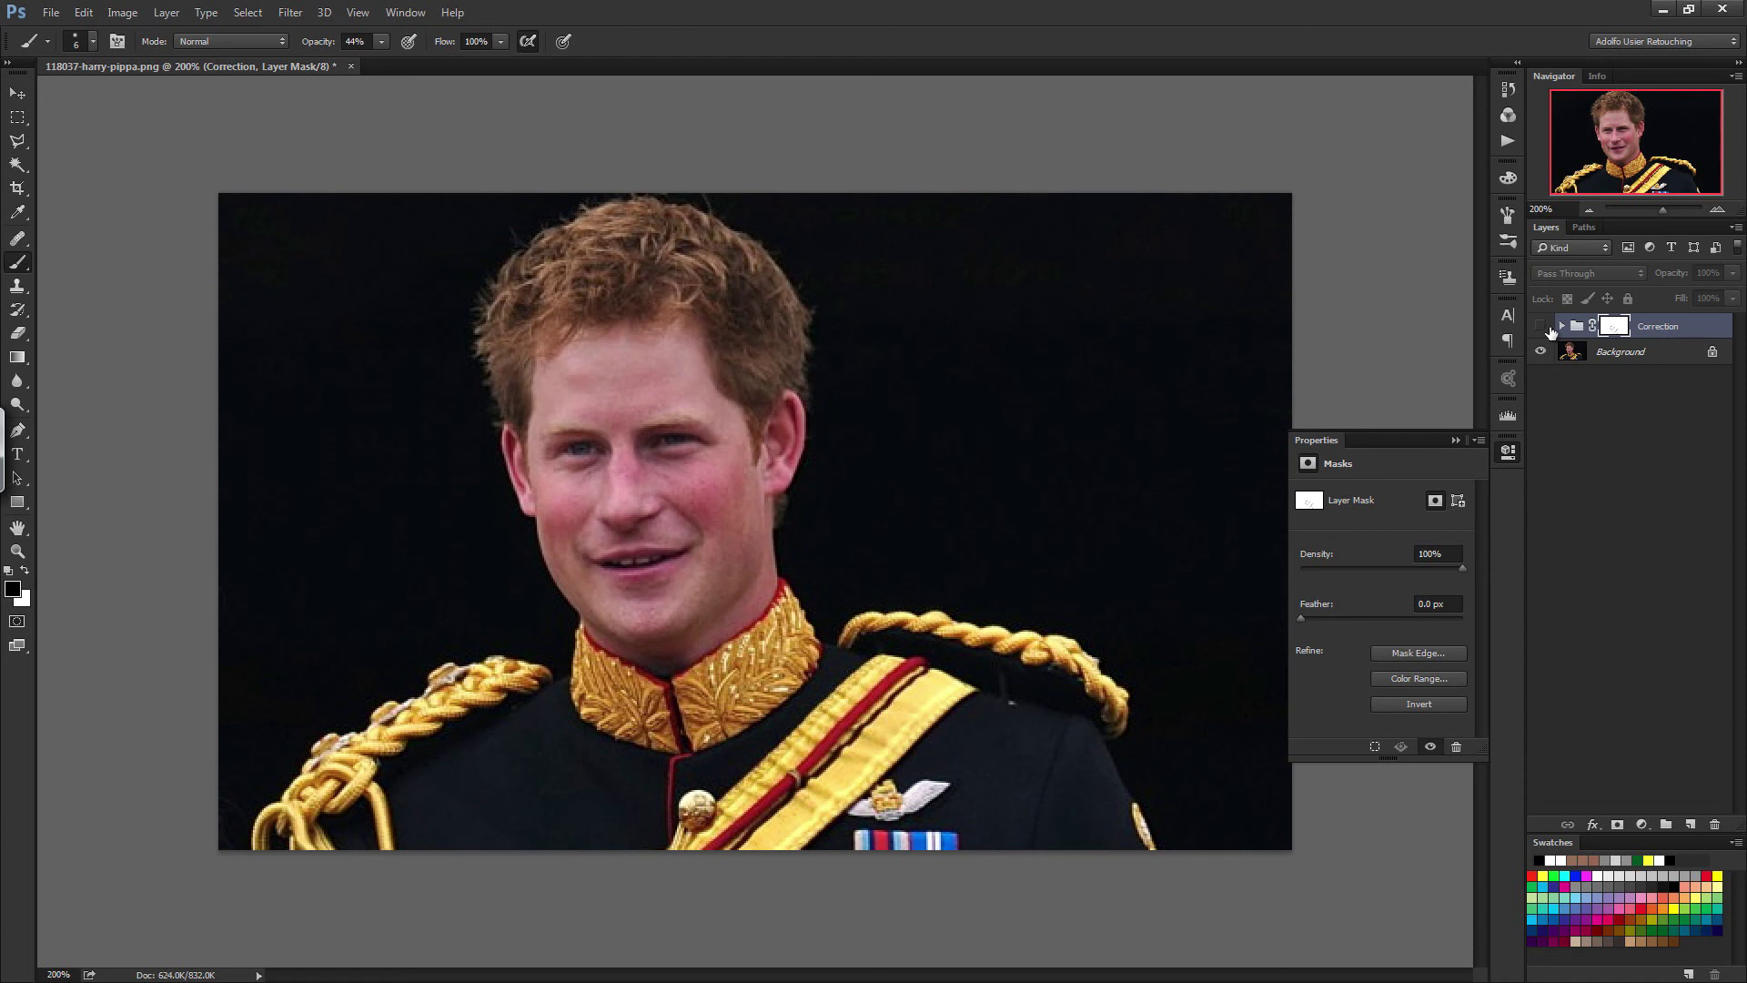
{"action": "left_click", "coordinate": [1541, 327]}
{"action": "left_click_drag", "start_coordinate": [1733, 272], "coordinate": [1720, 303]}
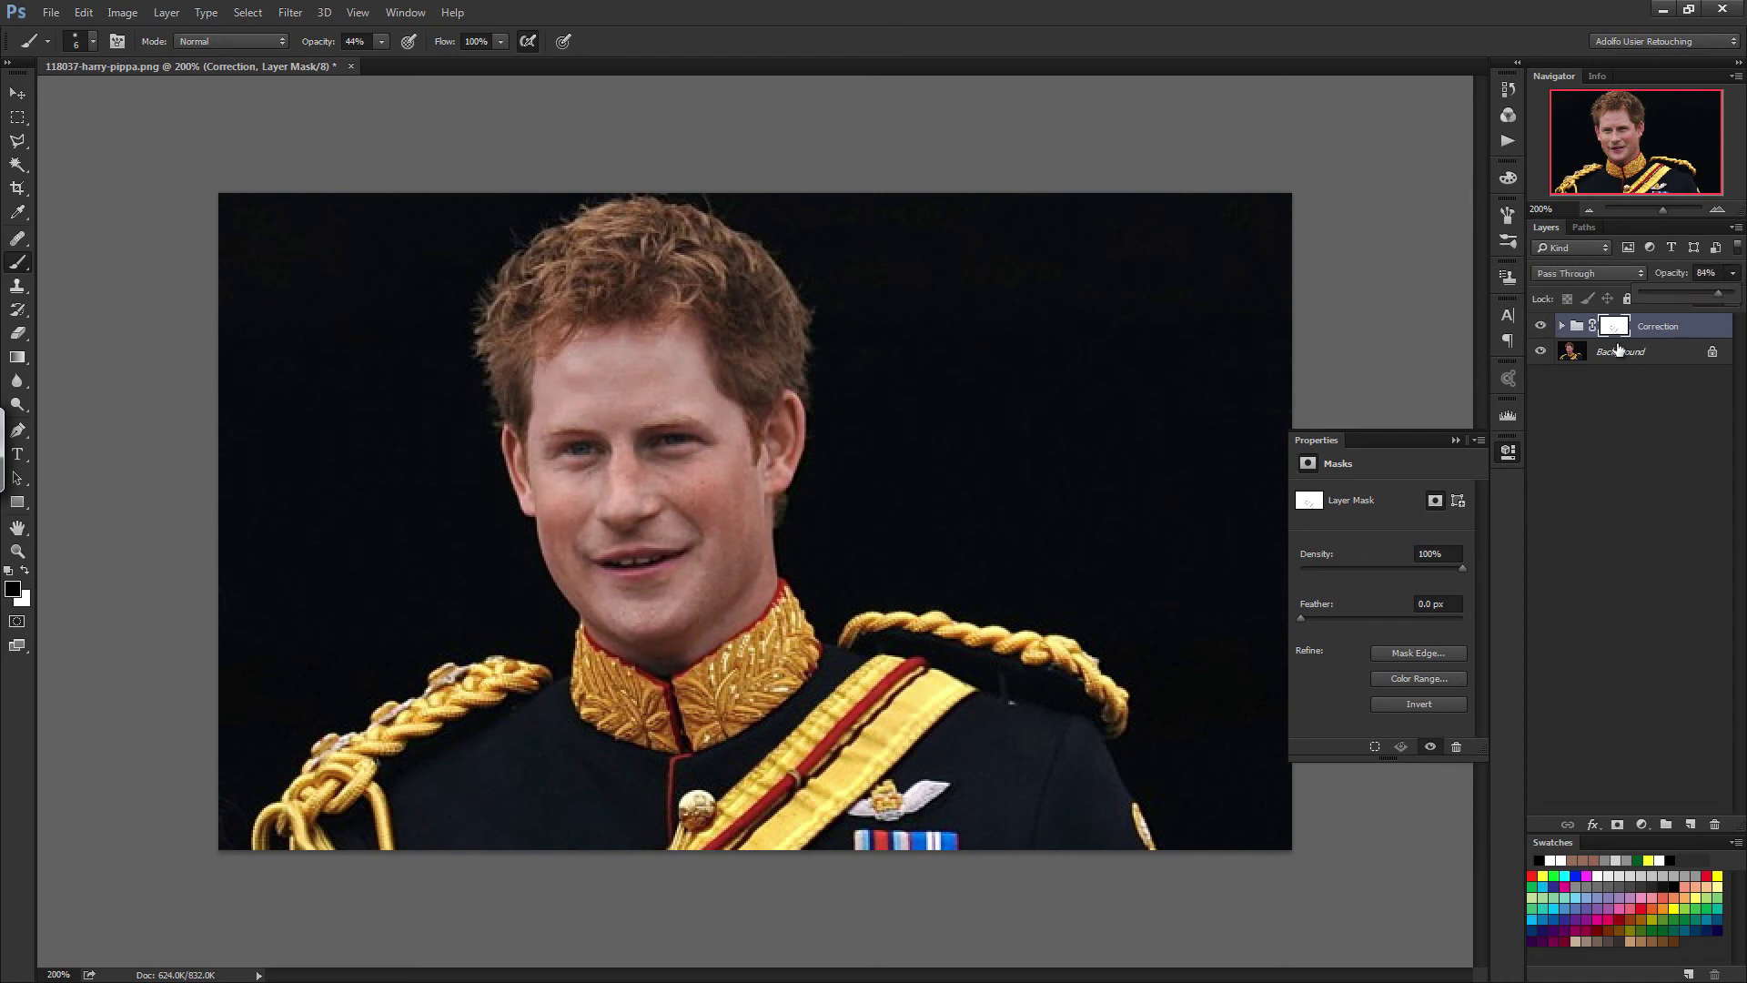
{"action": "left_click", "coordinate": [1540, 326]}
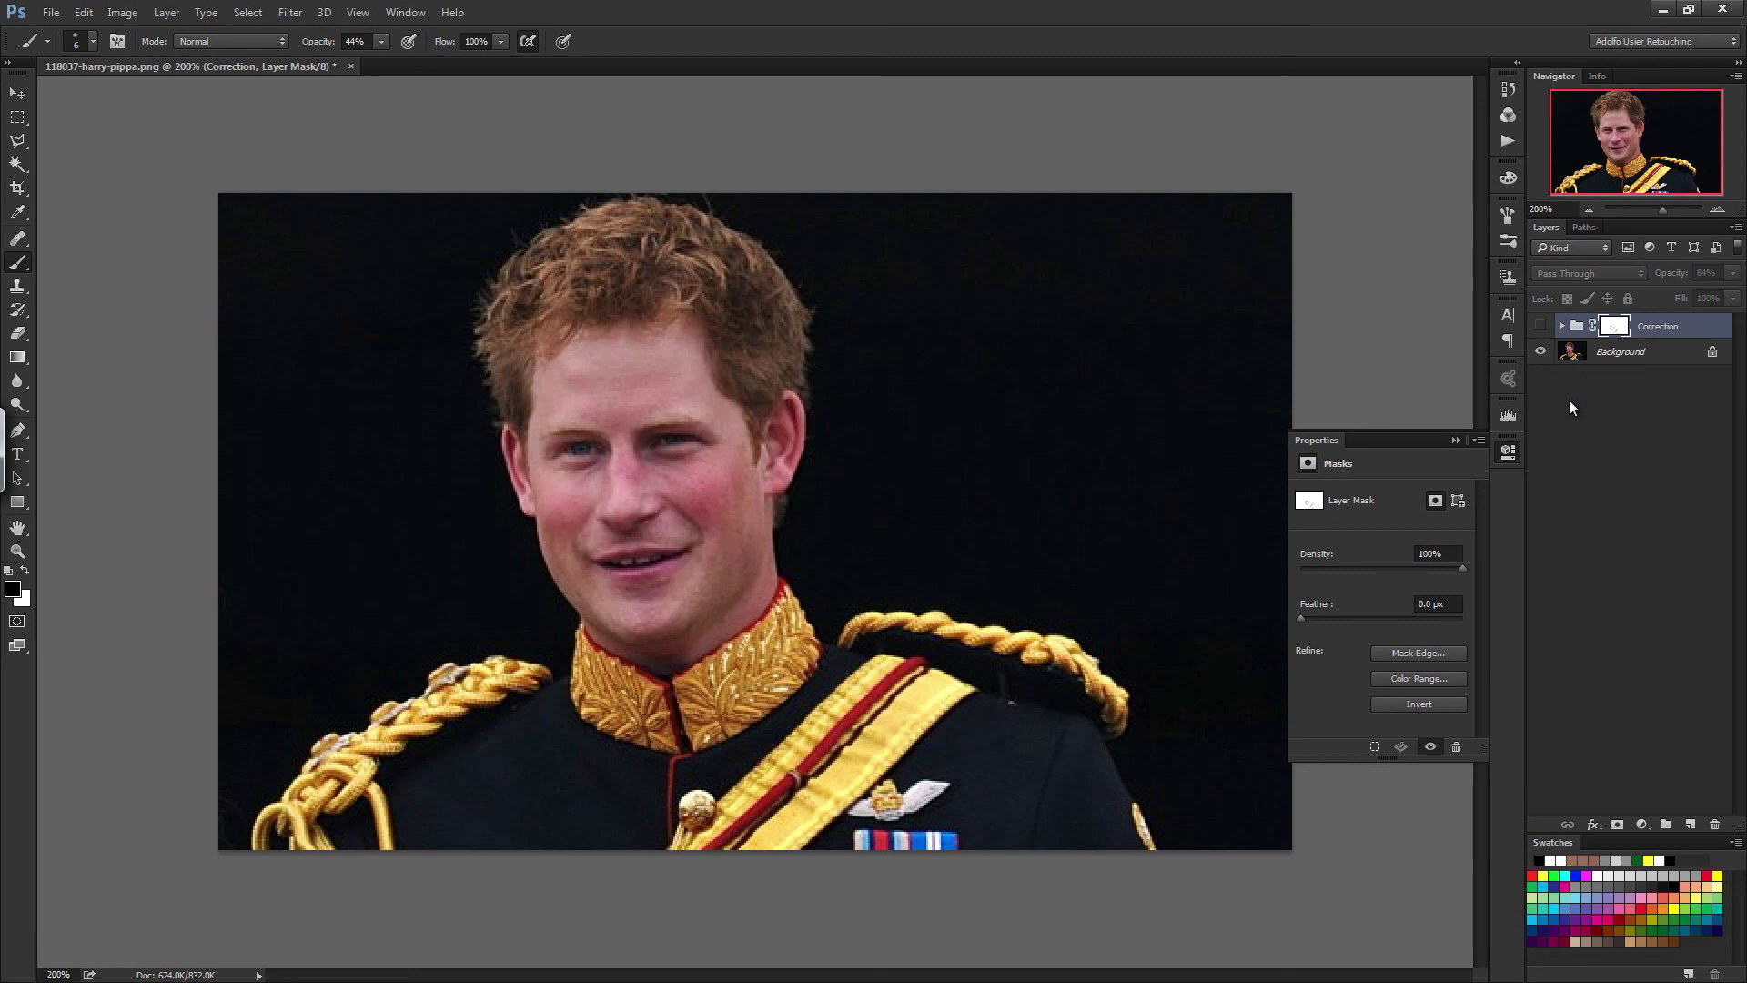
{"action": "left_click", "coordinate": [1540, 327]}
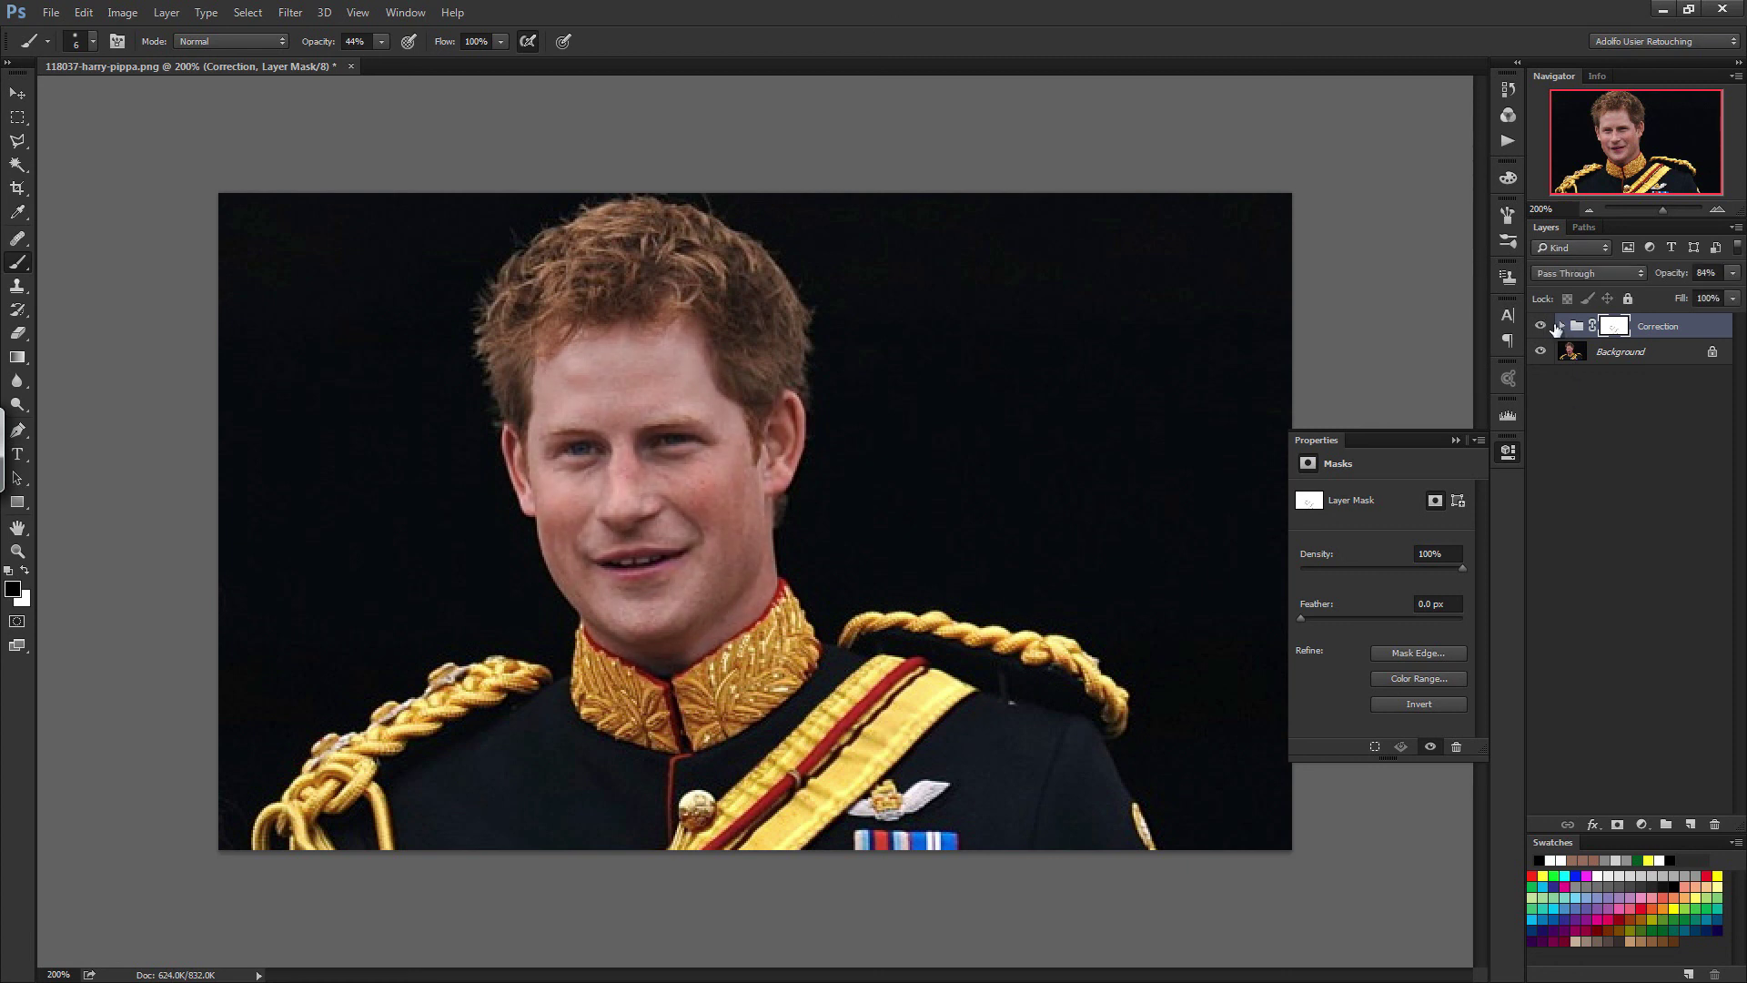